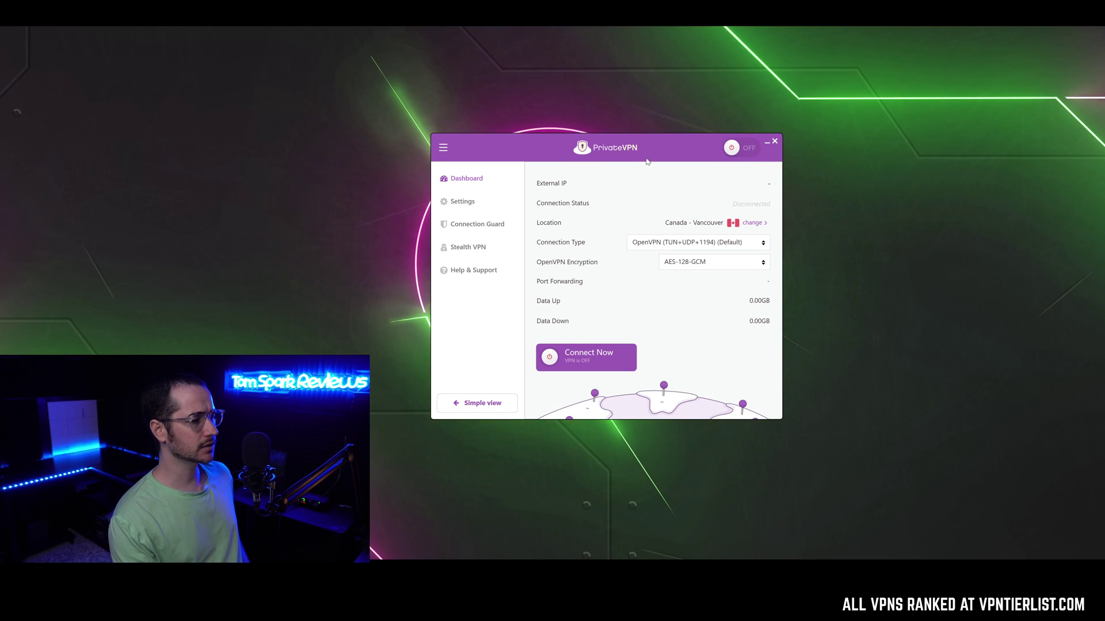
Nudge the window up-left and alternate repeatedly between the compact Simple view and full dashboard.
left_click_drag(647, 162, 631, 149)
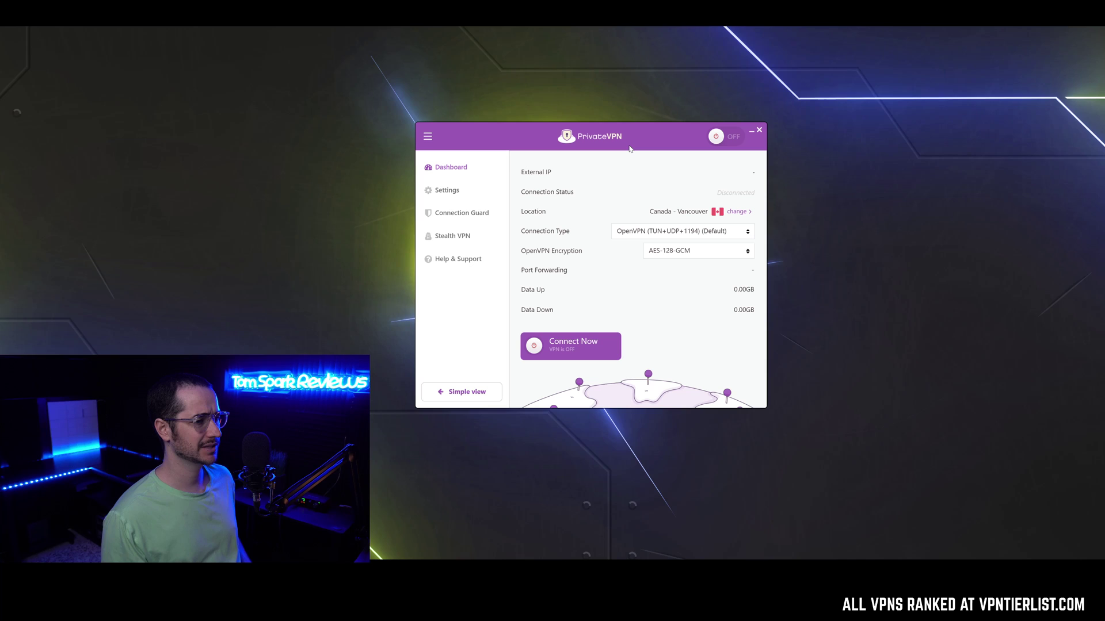
left_click(463, 392)
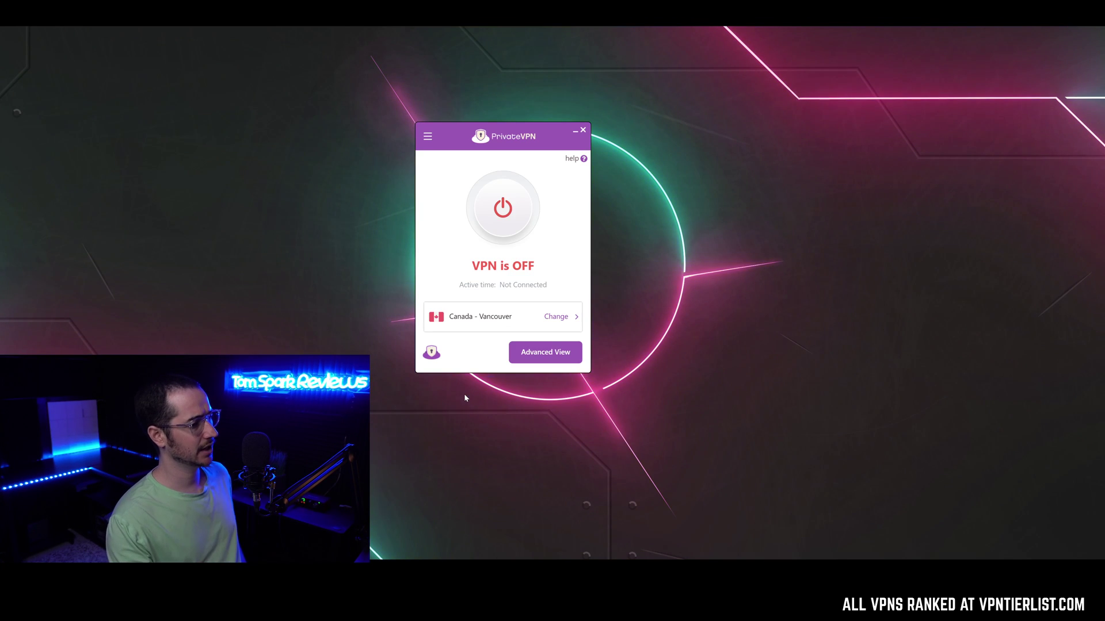
left_click(545, 352)
left_click(460, 392)
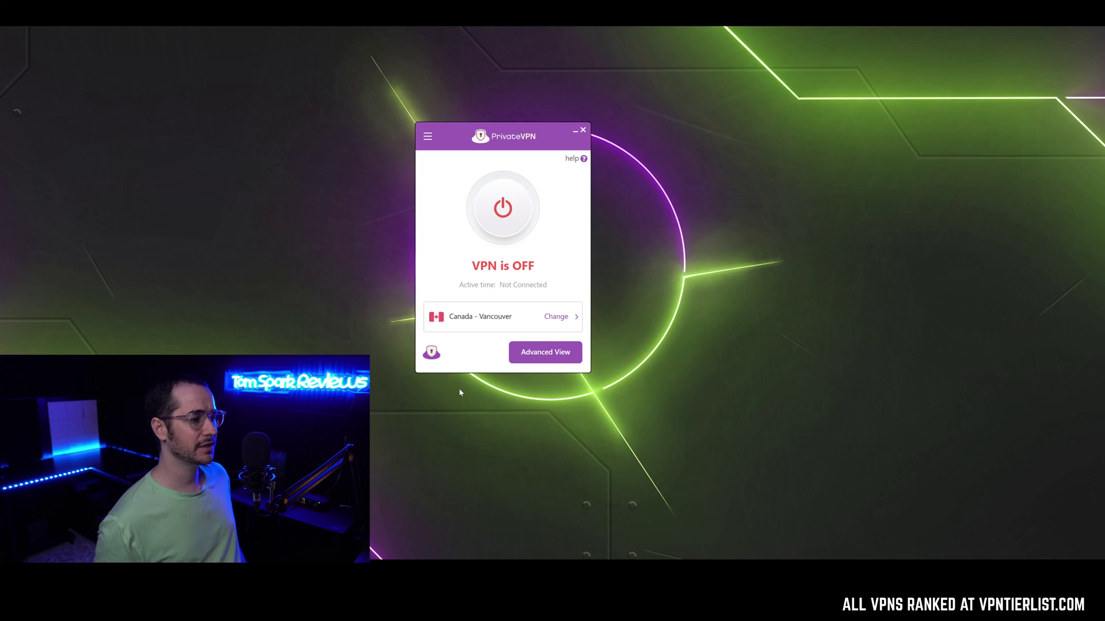
left_click(522, 348)
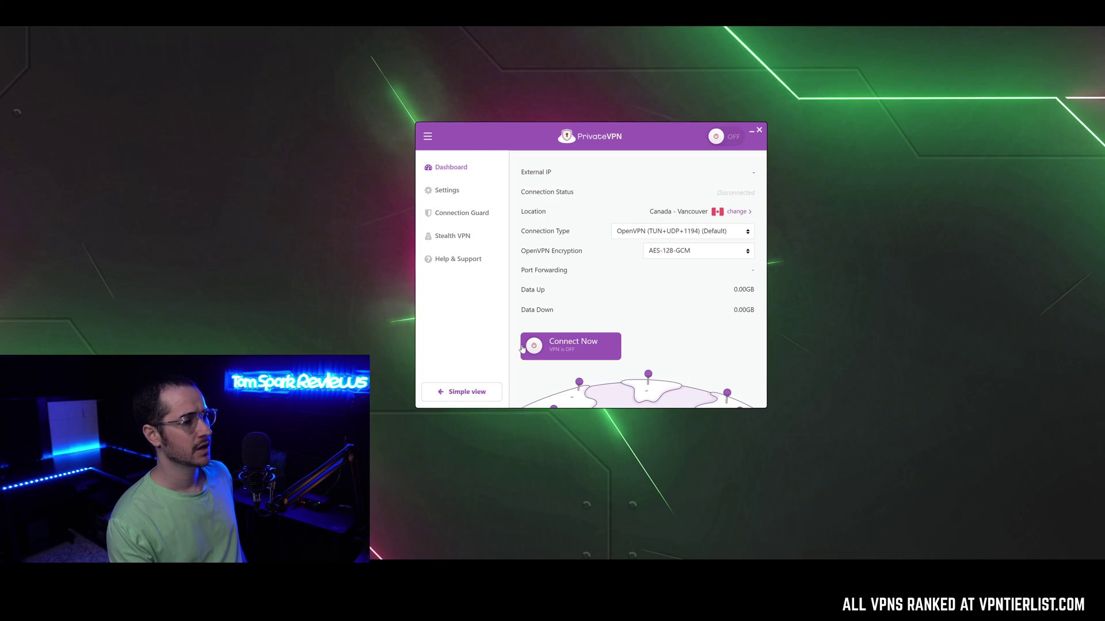
left_click(458, 393)
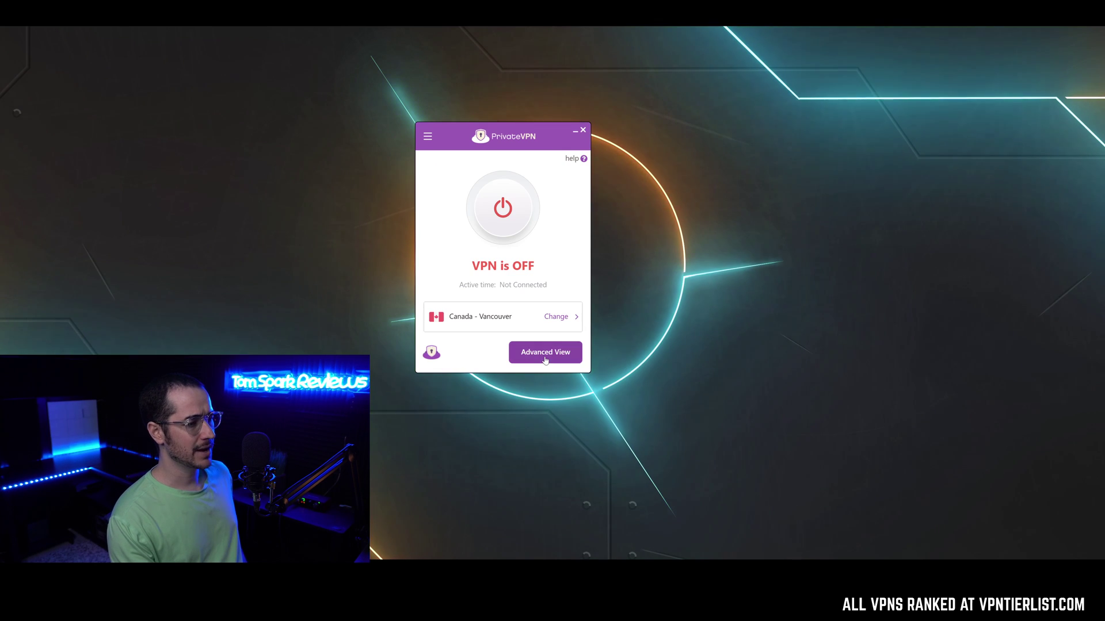
left_click(545, 352)
left_click(460, 392)
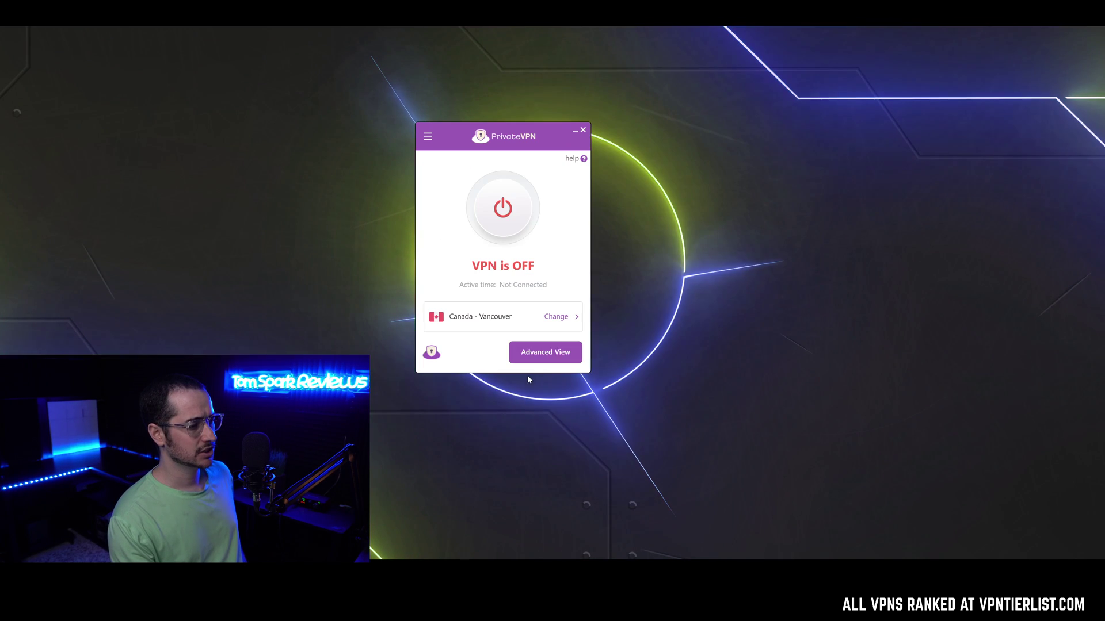
left_click(557, 356)
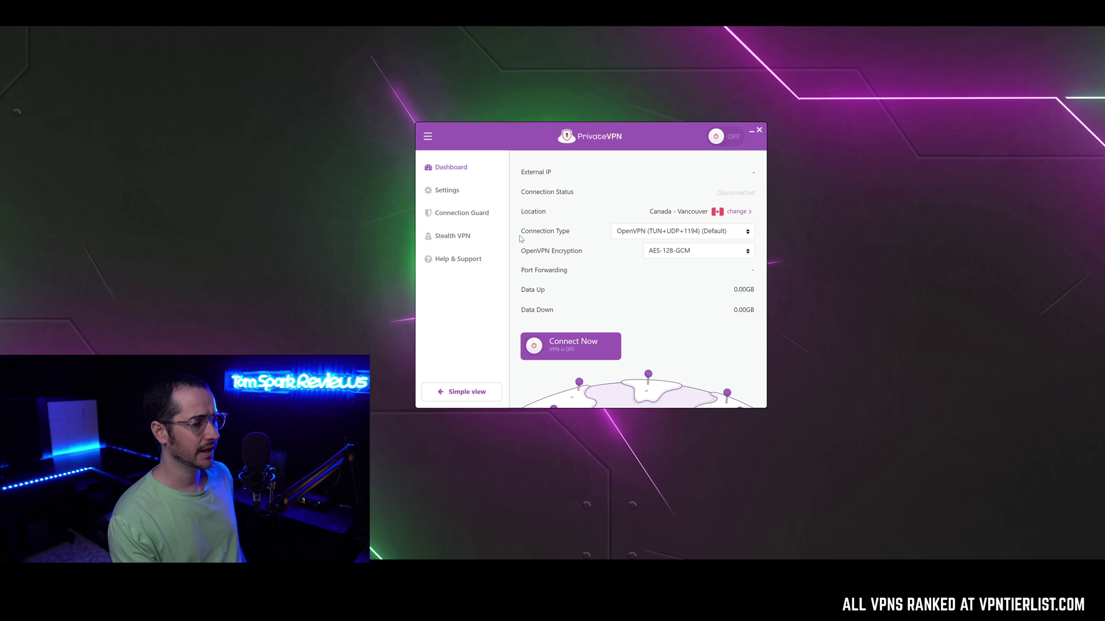
left_click(461, 391)
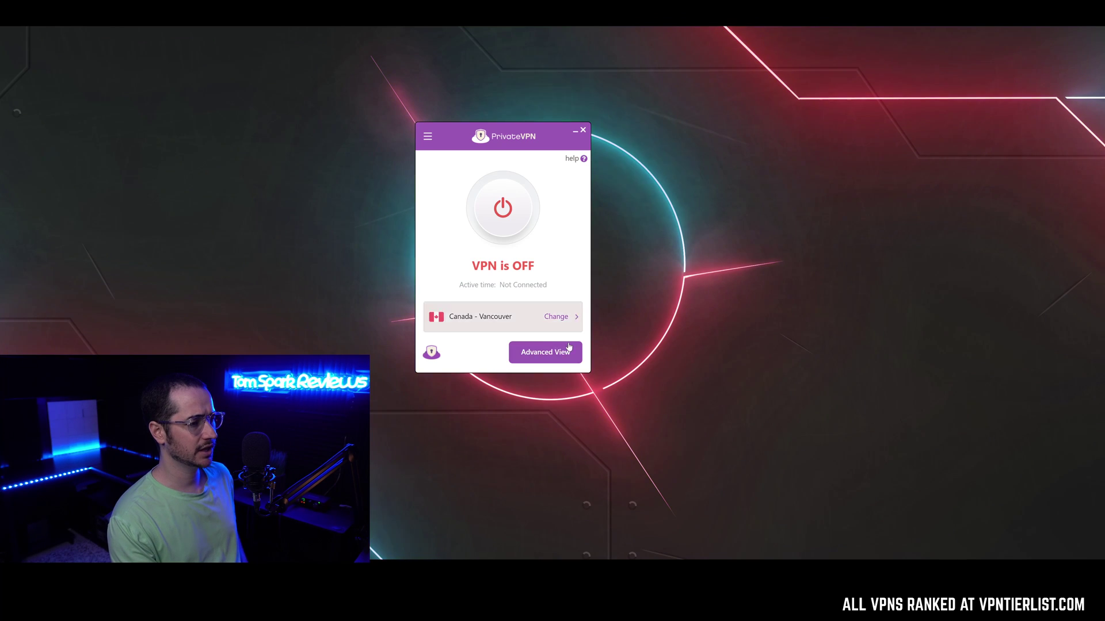
left_click(551, 354)
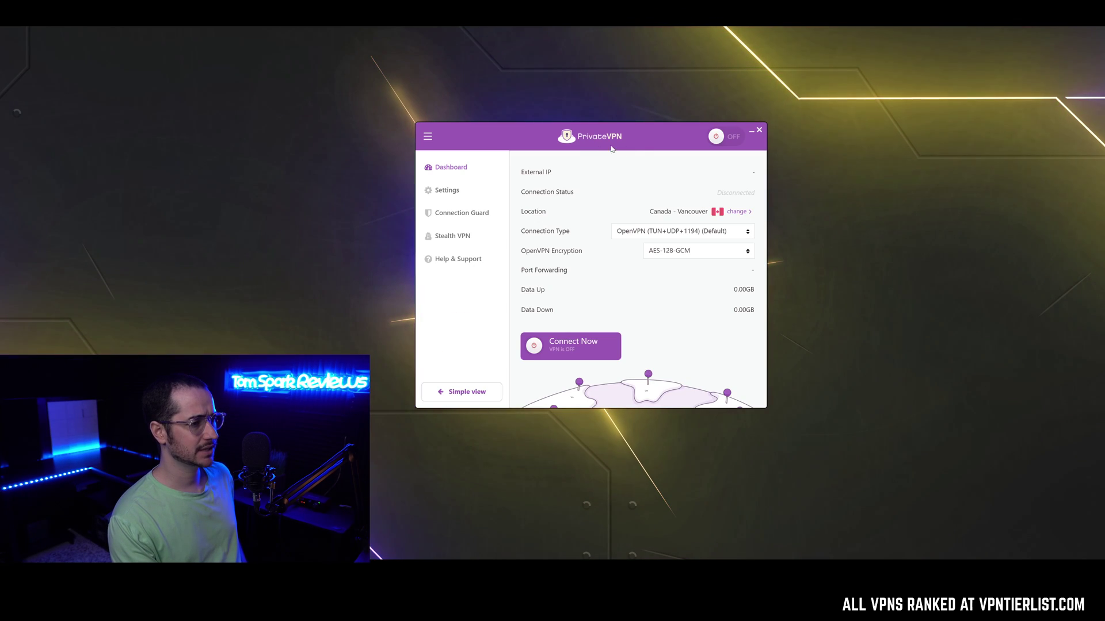
left_click(461, 392)
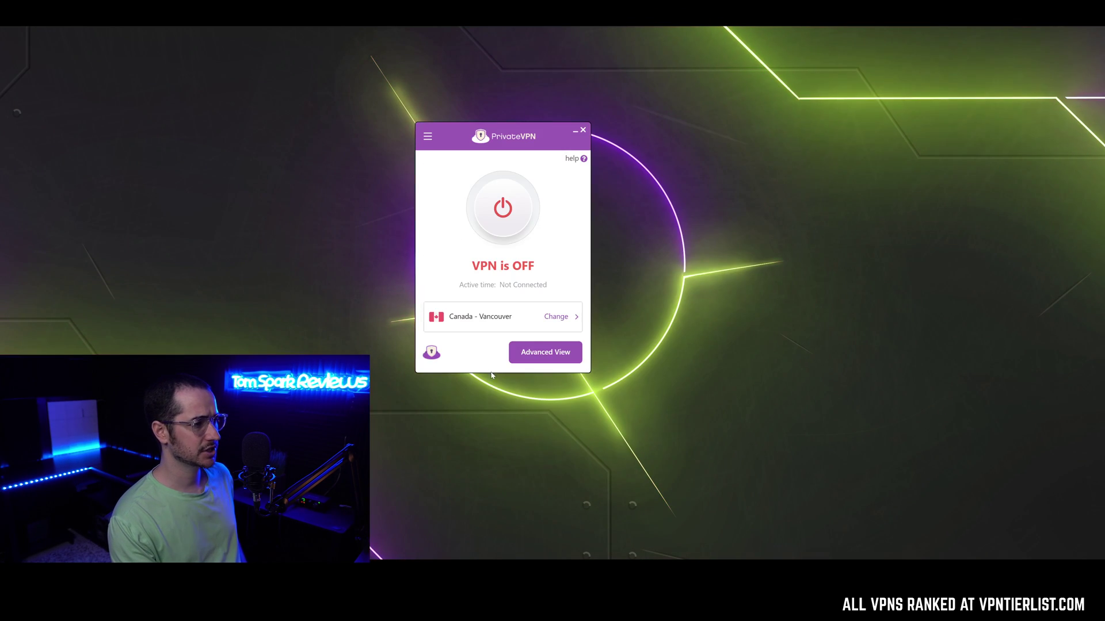
Glance at the main menu, return to the full dashboard, and bring up the server location picker.
left_click(429, 137)
left_click(429, 136)
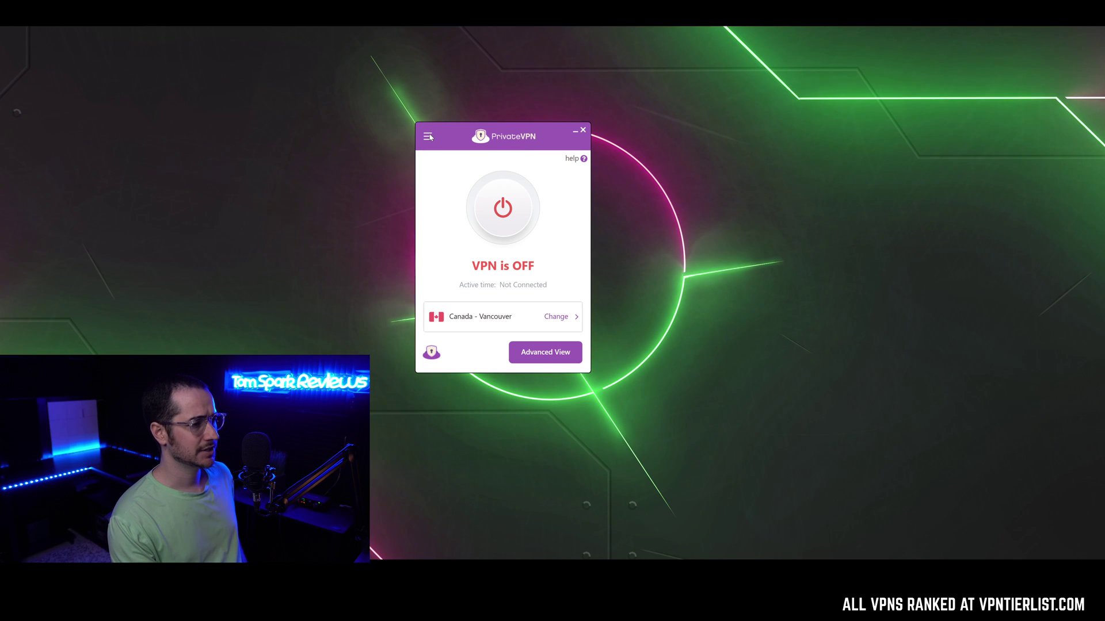
left_click(544, 354)
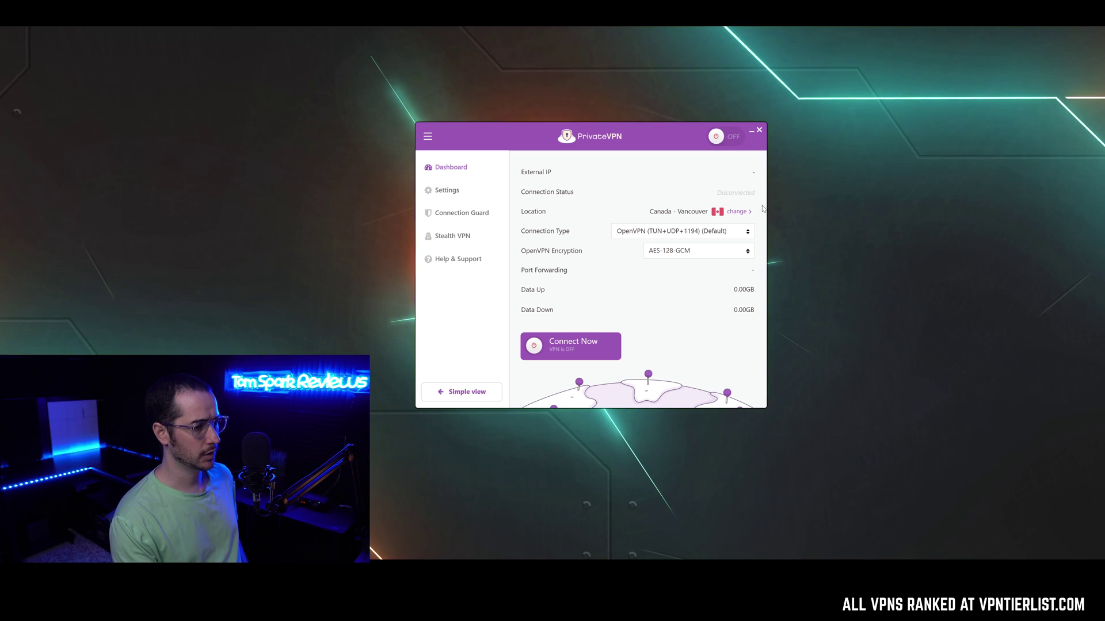
left_click(737, 211)
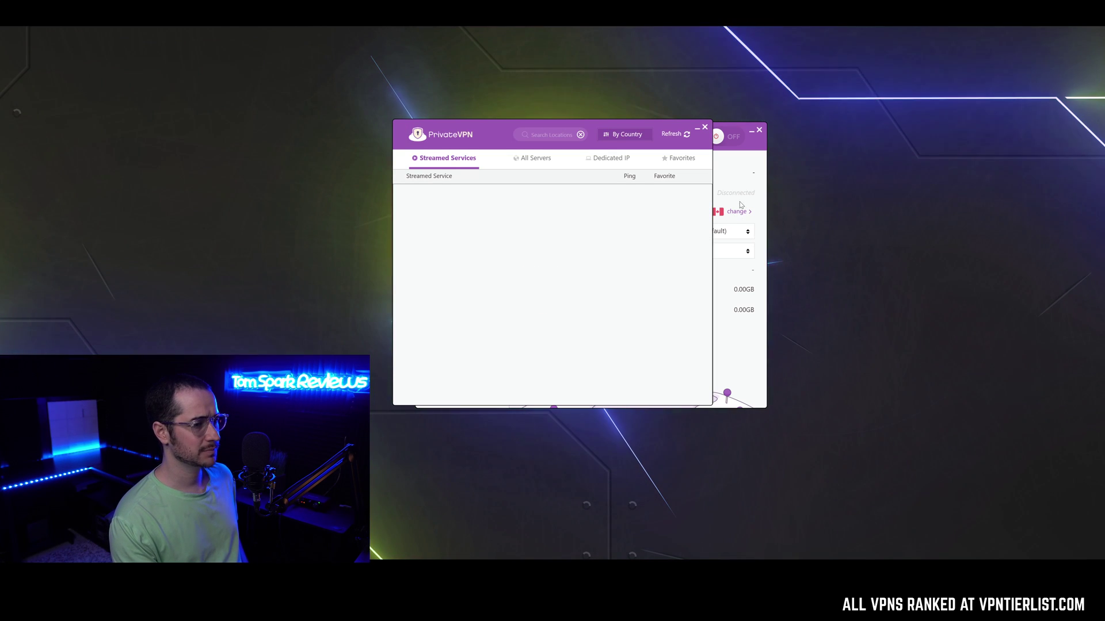
Flip between the Streamed Services and All Servers tabs, then look at the Dedicated IP servers.
left_click(535, 159)
left_click(463, 160)
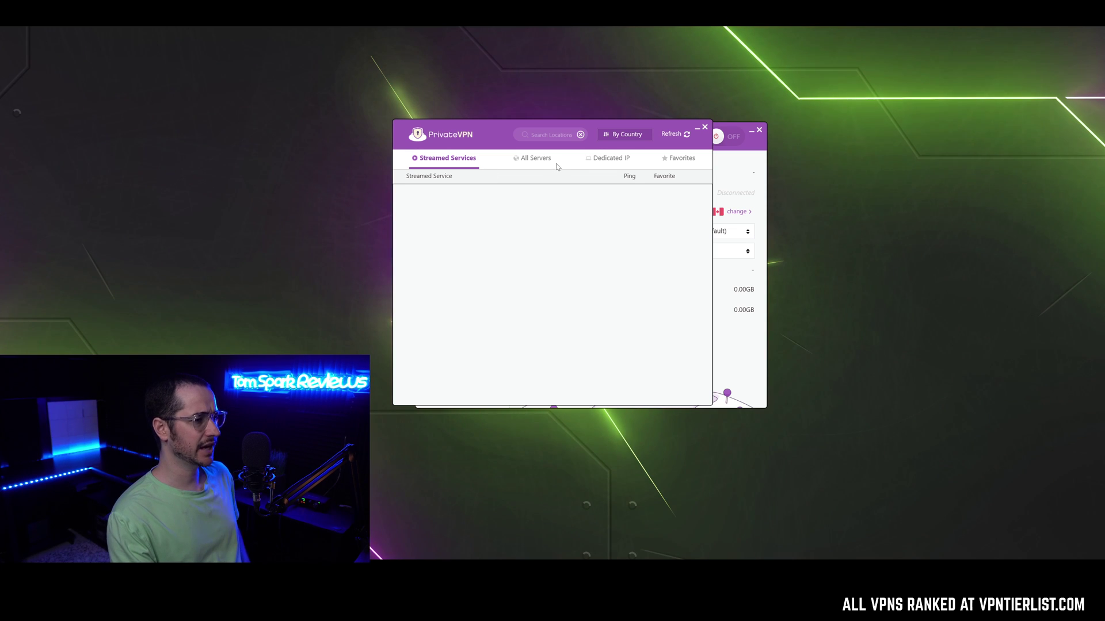
left_click(538, 163)
left_click(479, 161)
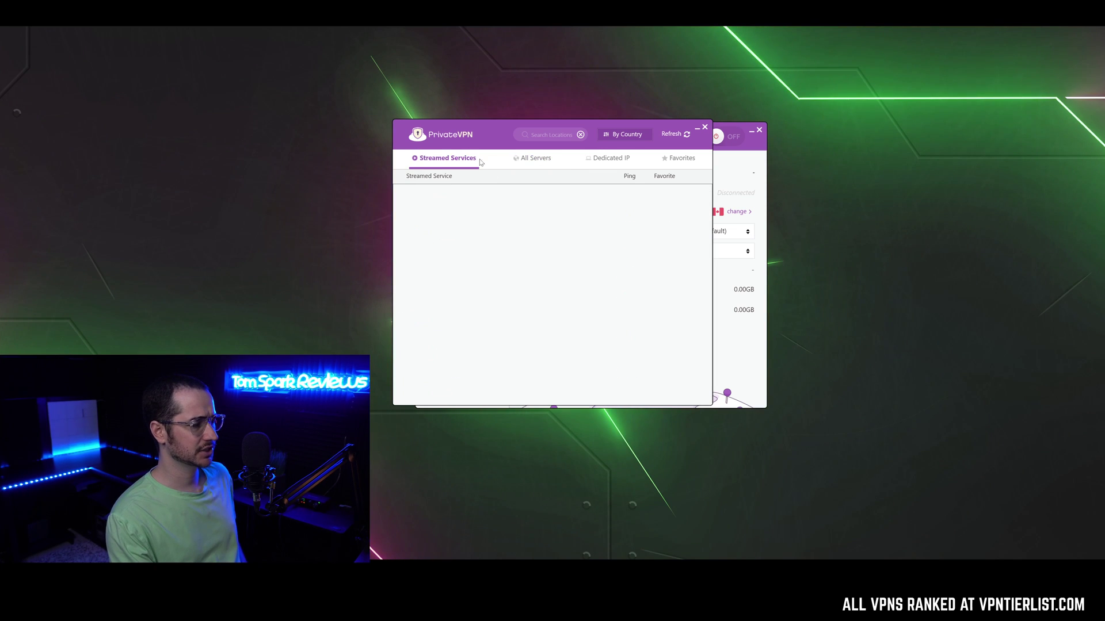
left_click(532, 164)
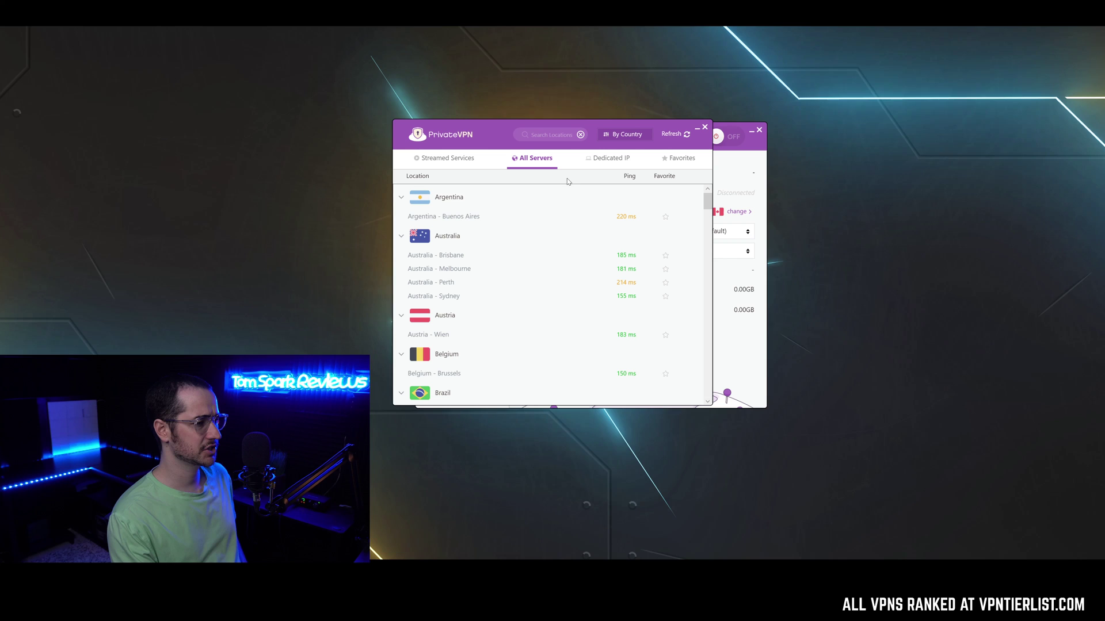
left_click(599, 162)
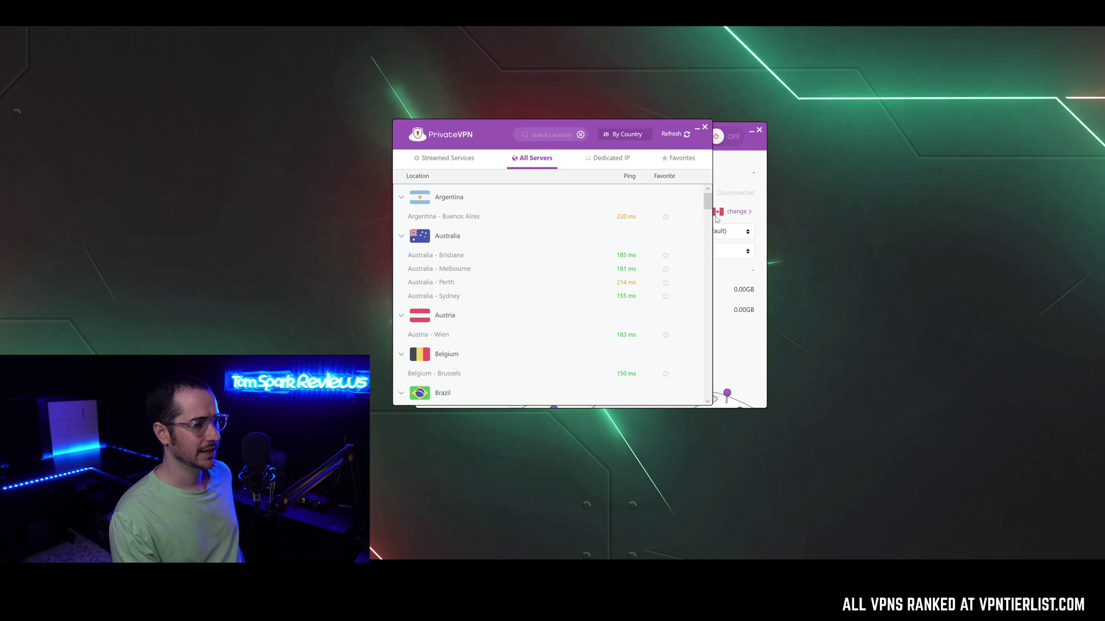
Sort servers by Closest Server and scroll through the UK, Canada and USA locations.
left_click(622, 134)
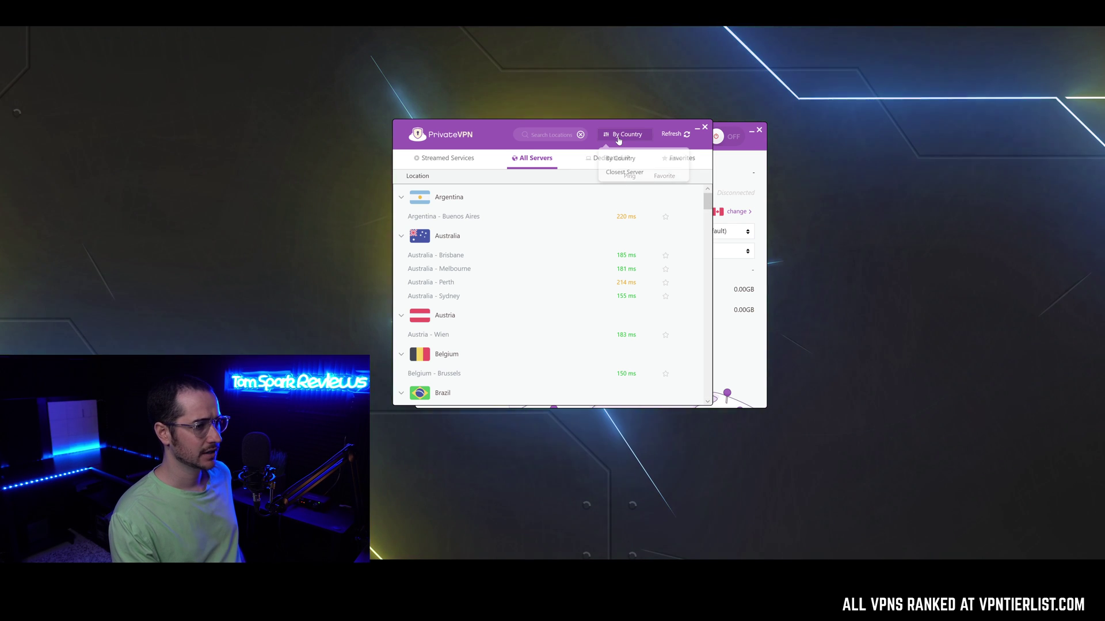
left_click(625, 172)
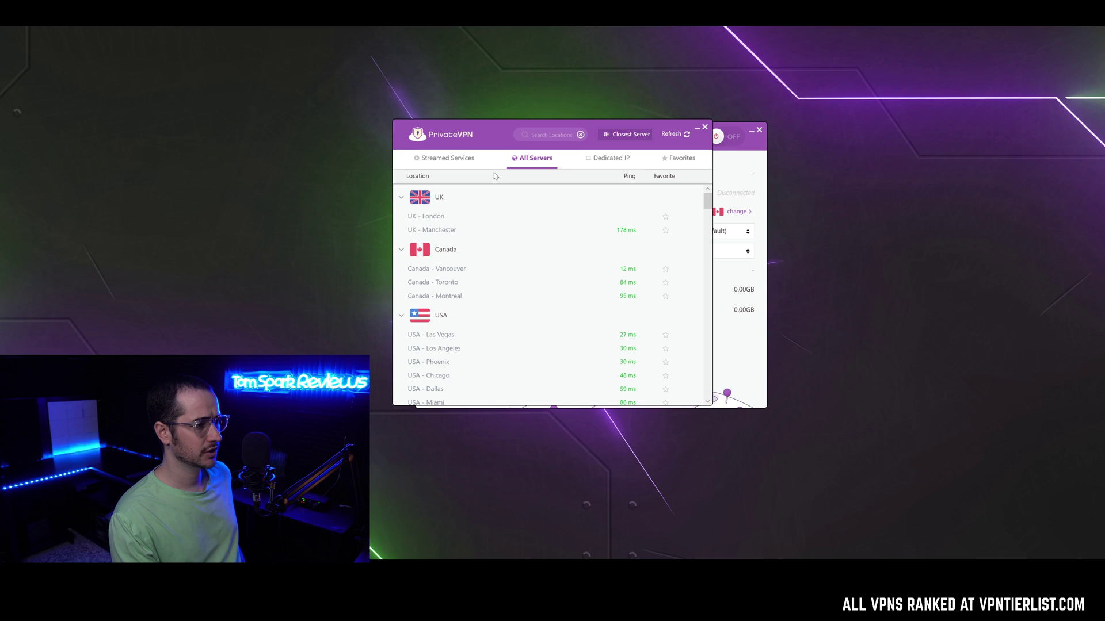
scroll(582, 233, "down", 1)
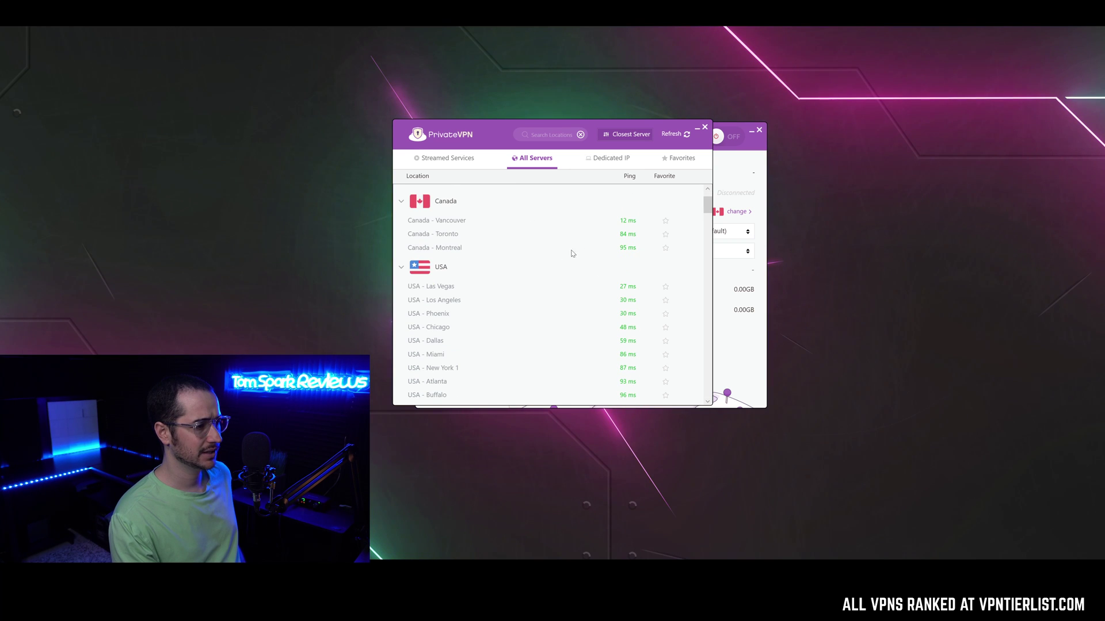
scroll(602, 271, "down", 1)
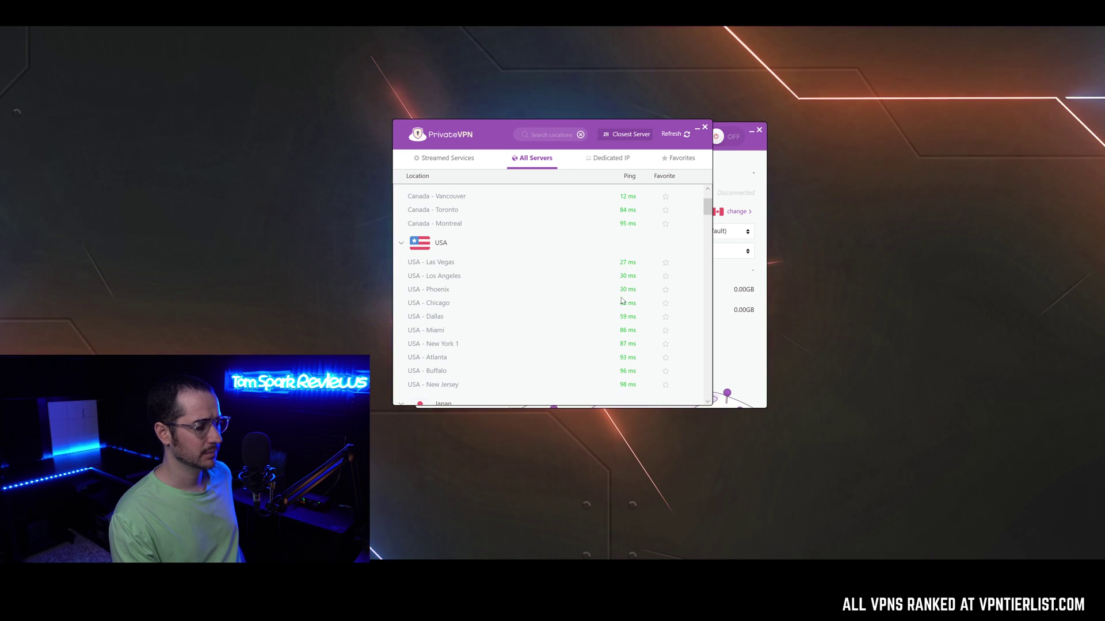
scroll(601, 271, "down", 1)
scroll(660, 199, "up", 2)
scroll(660, 199, "up", 1)
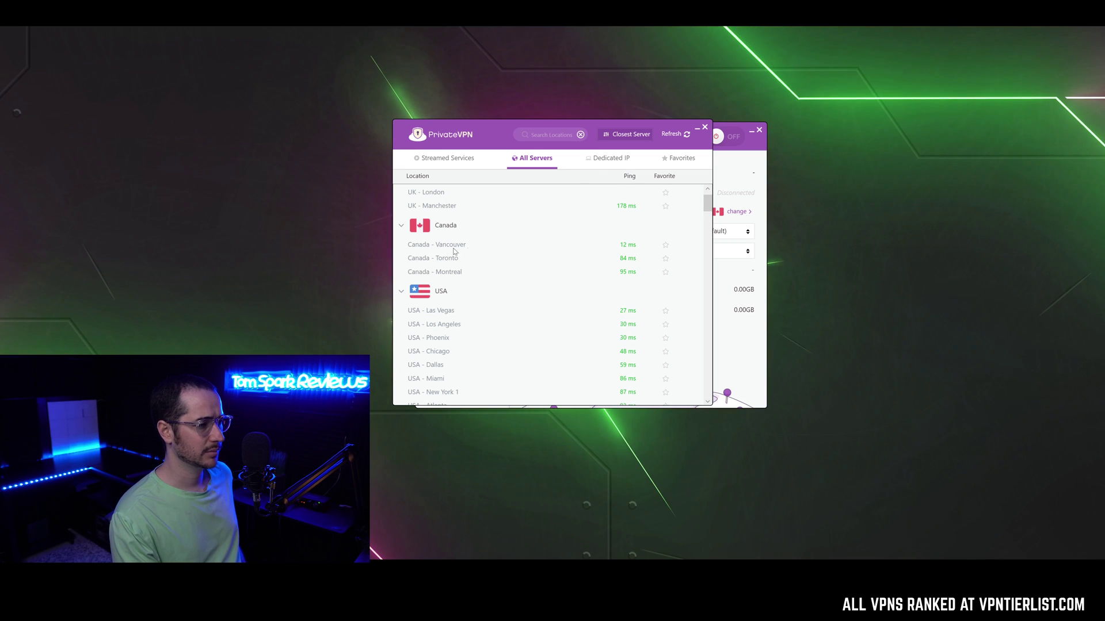
scroll(667, 255, "up", 1)
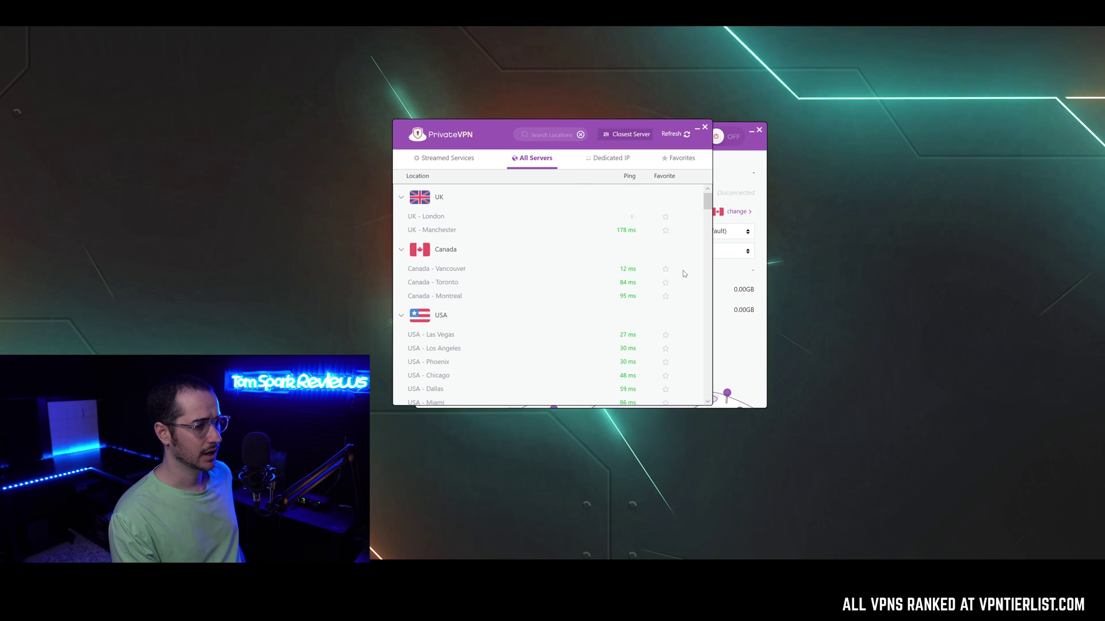
left_click(665, 218)
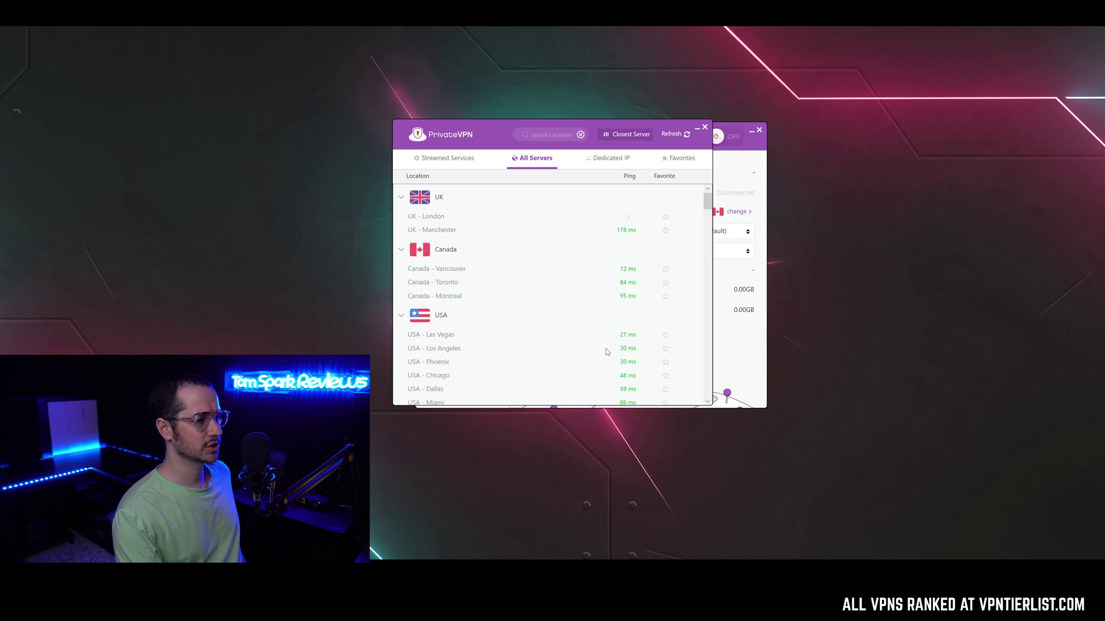
left_click(623, 160)
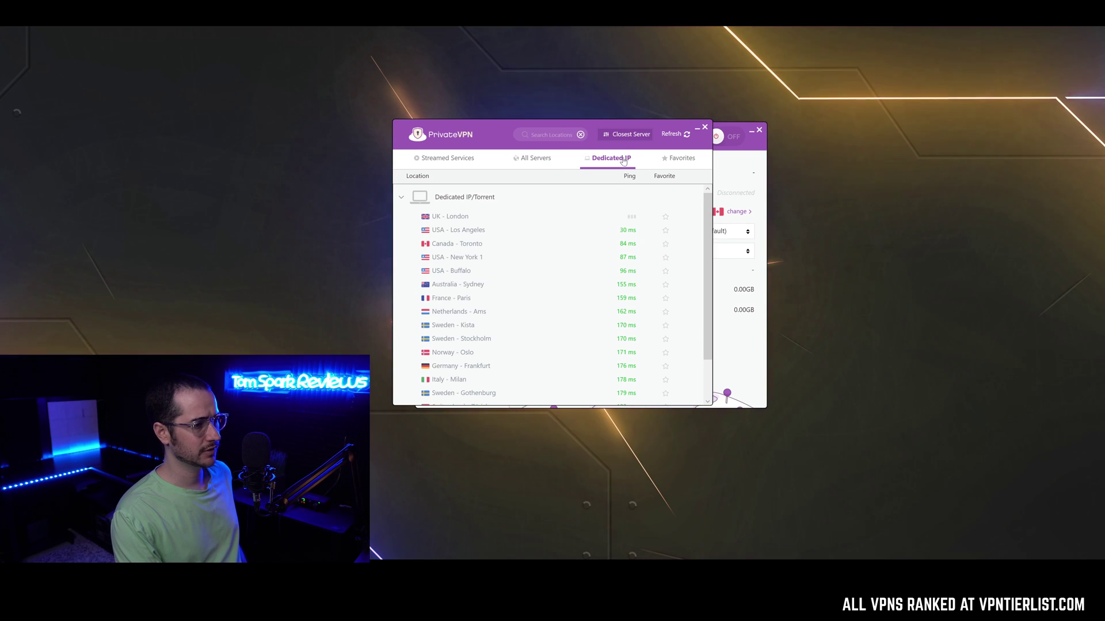
scroll(644, 291, "down", 2)
scroll(575, 271, "up", 2)
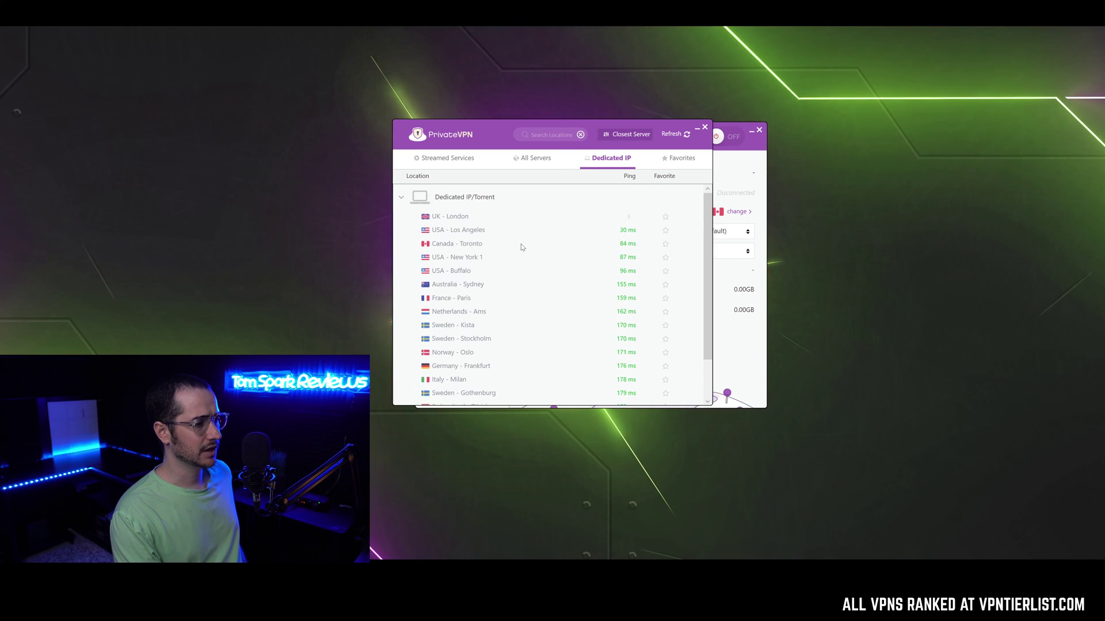
scroll(495, 236, "down", 2)
scroll(557, 284, "up", 2)
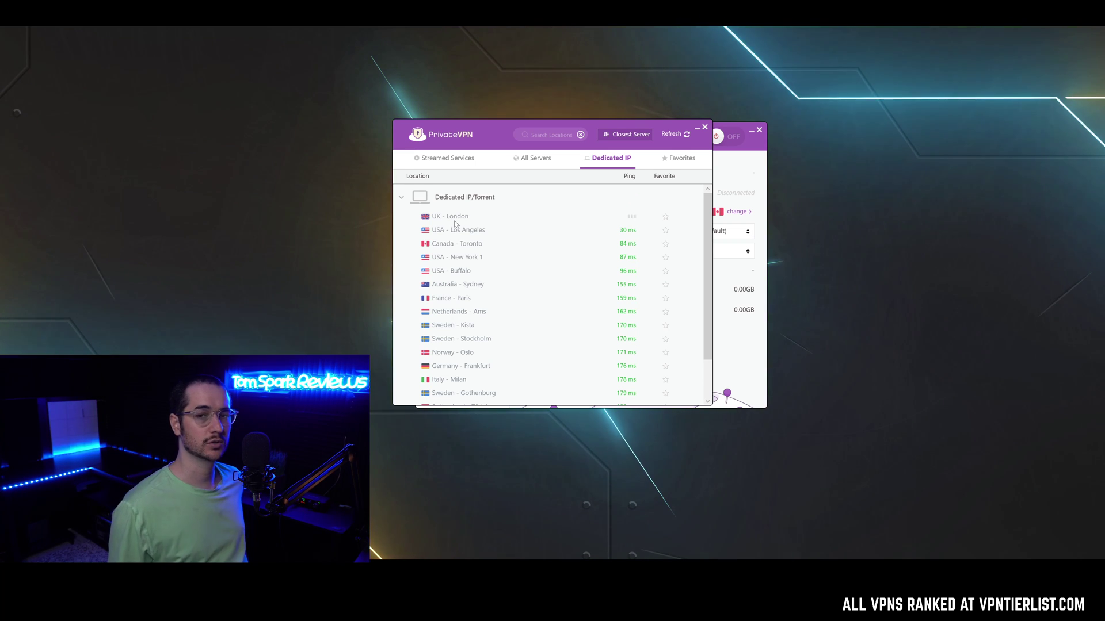
left_click(685, 160)
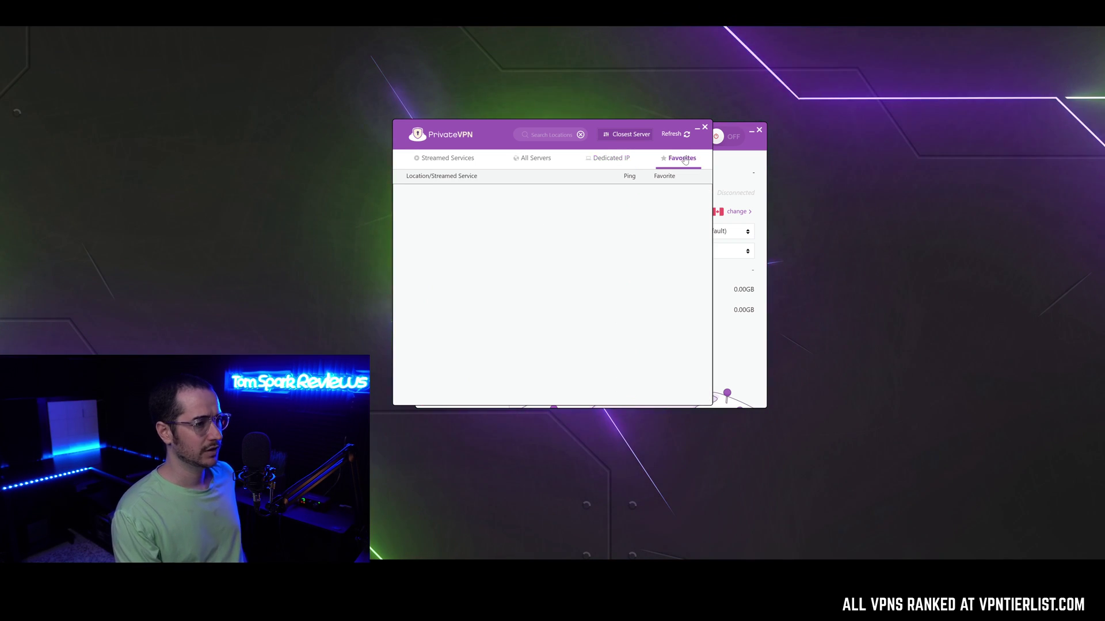
left_click(546, 161)
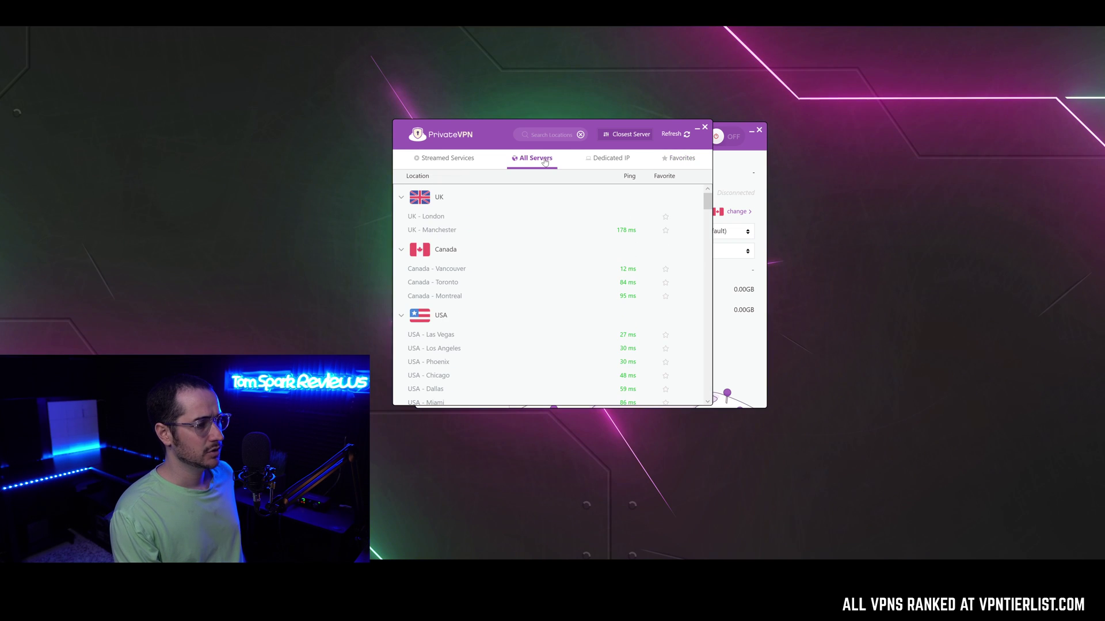
Star Canada - Vancouver as a favourite and check it appears under Favorites.
left_click(665, 269)
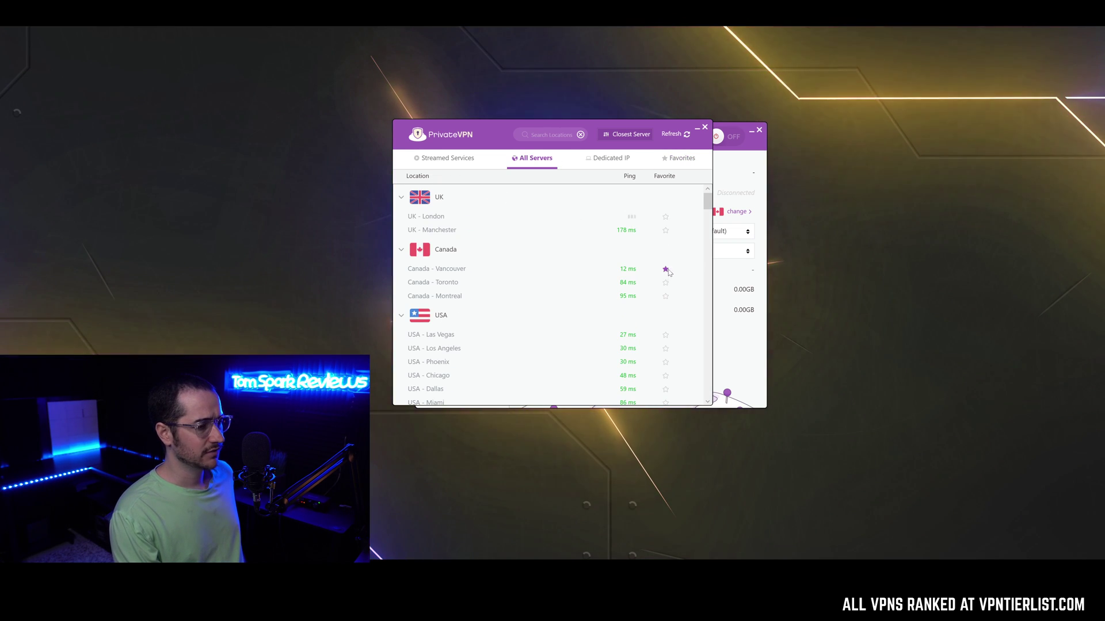
left_click(672, 163)
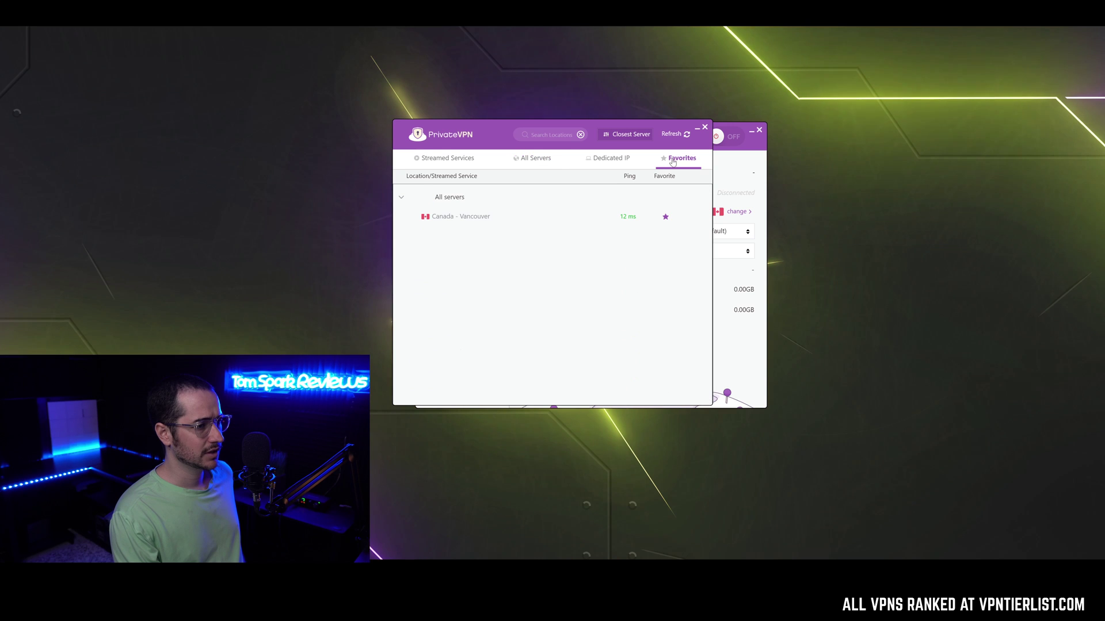
left_click(535, 157)
Scroll down to star Germany - Frankfurt, confirm it under Favorites, and return to All Servers.
scroll(528, 309, "down", 3)
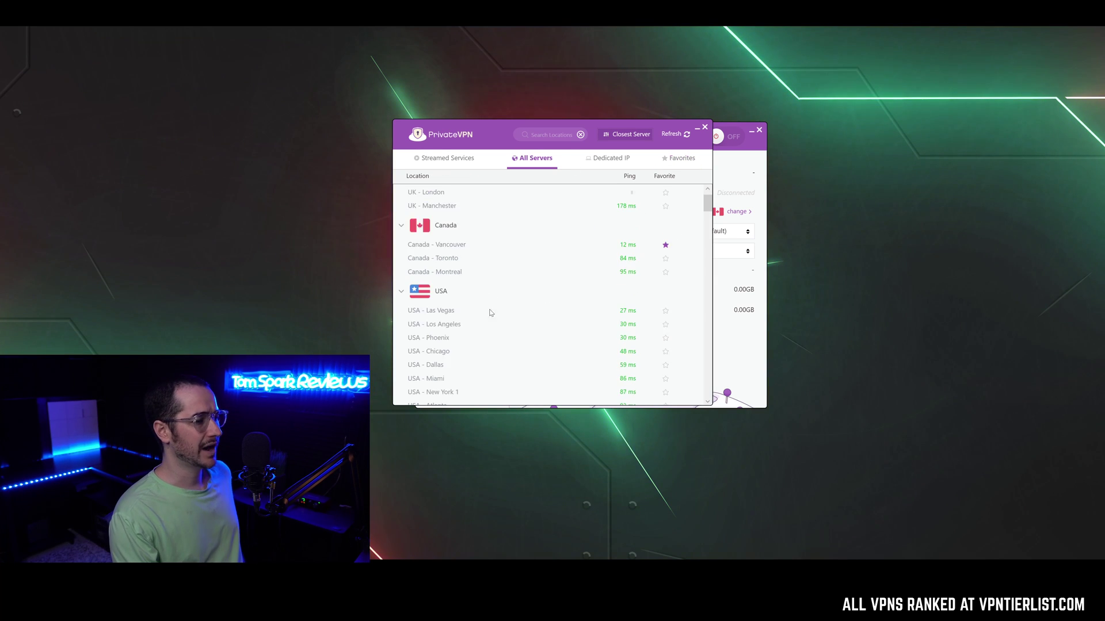
scroll(515, 298, "down", 1)
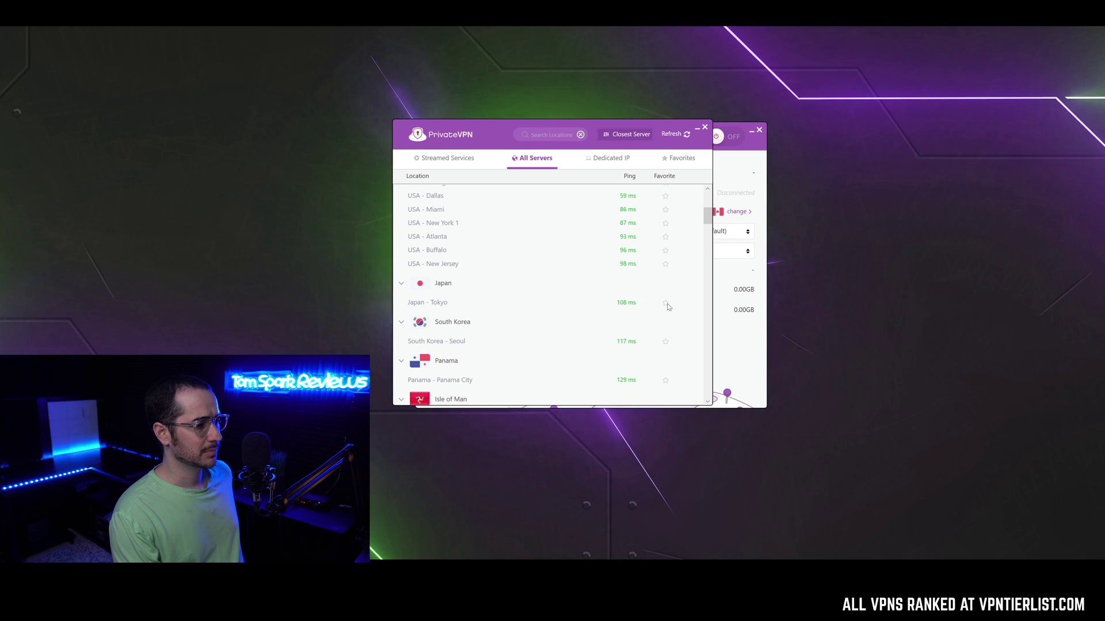
scroll(552, 326, "down", 3)
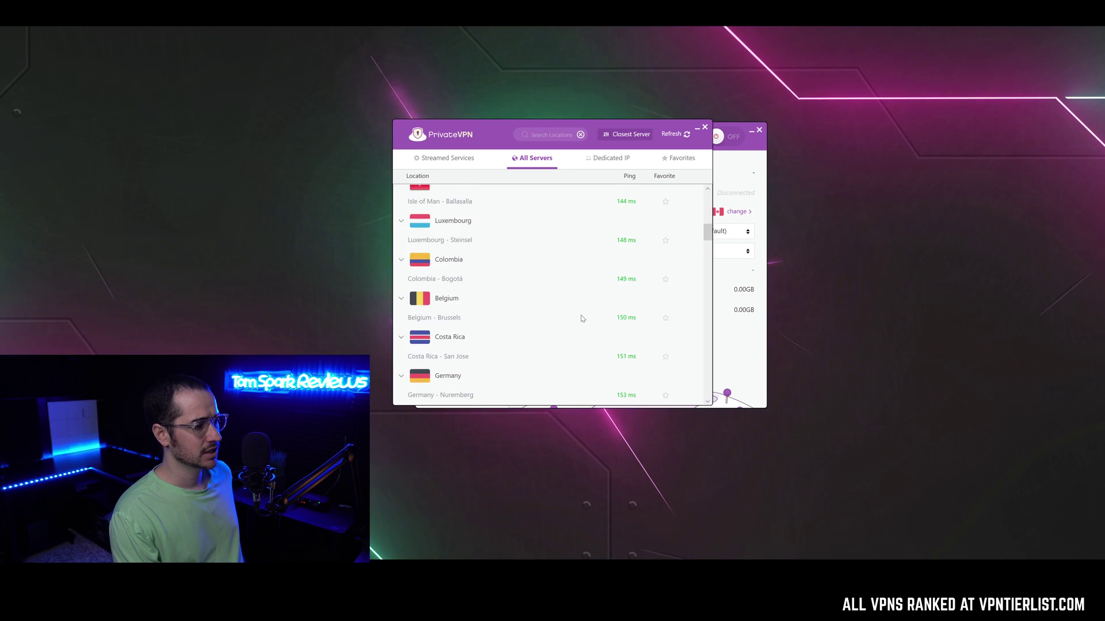
scroll(581, 318, "down", 1)
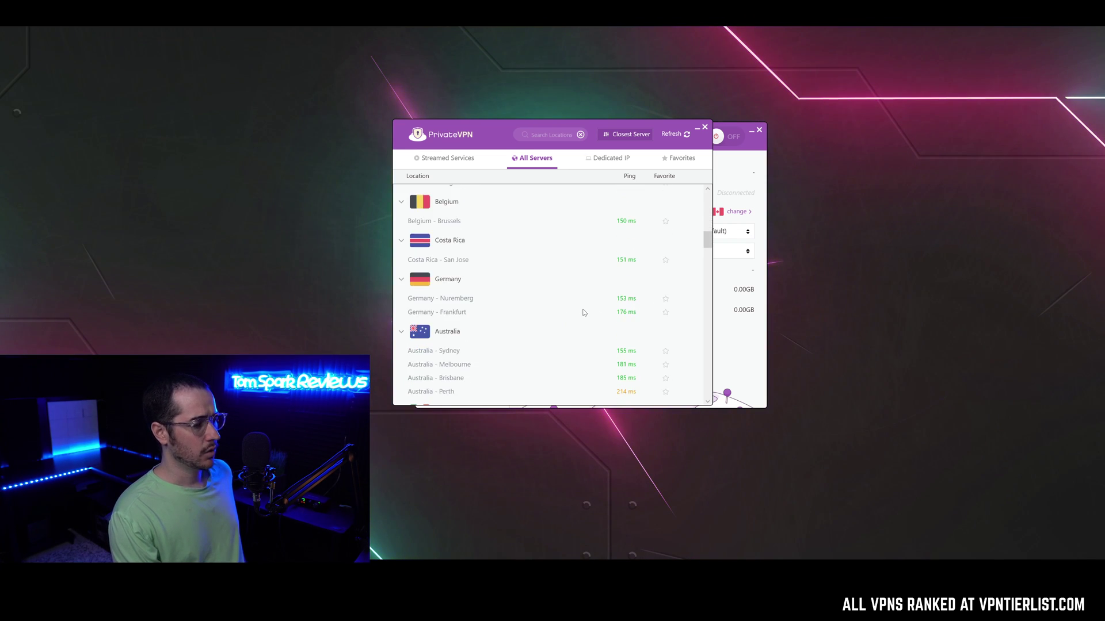
left_click(665, 312)
left_click(676, 161)
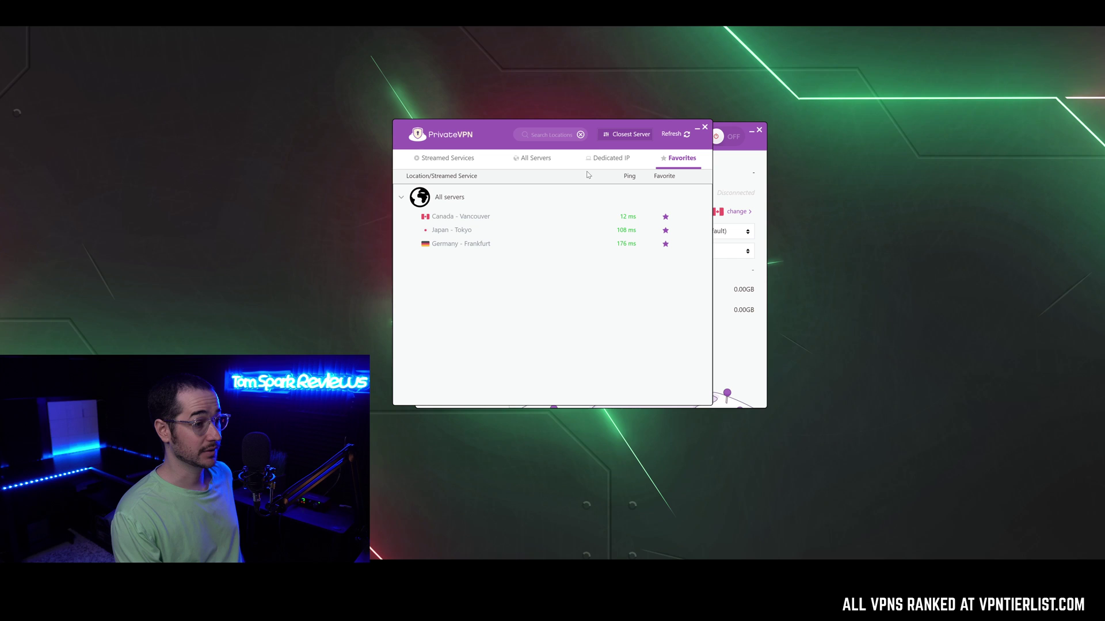
left_click(535, 160)
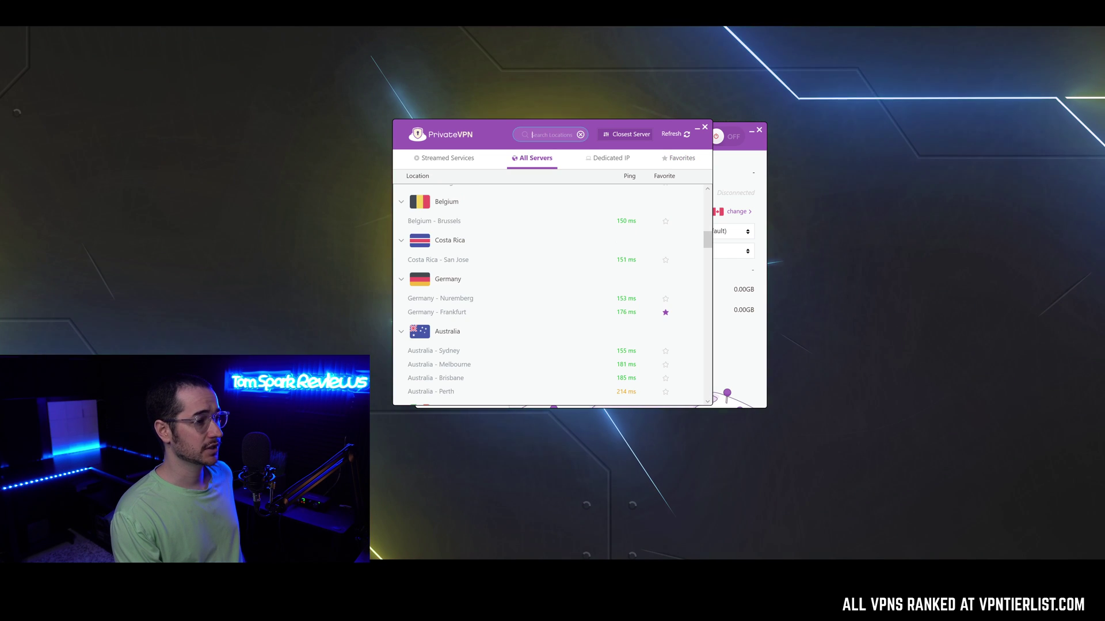
left_click(622, 135)
left_click(622, 135)
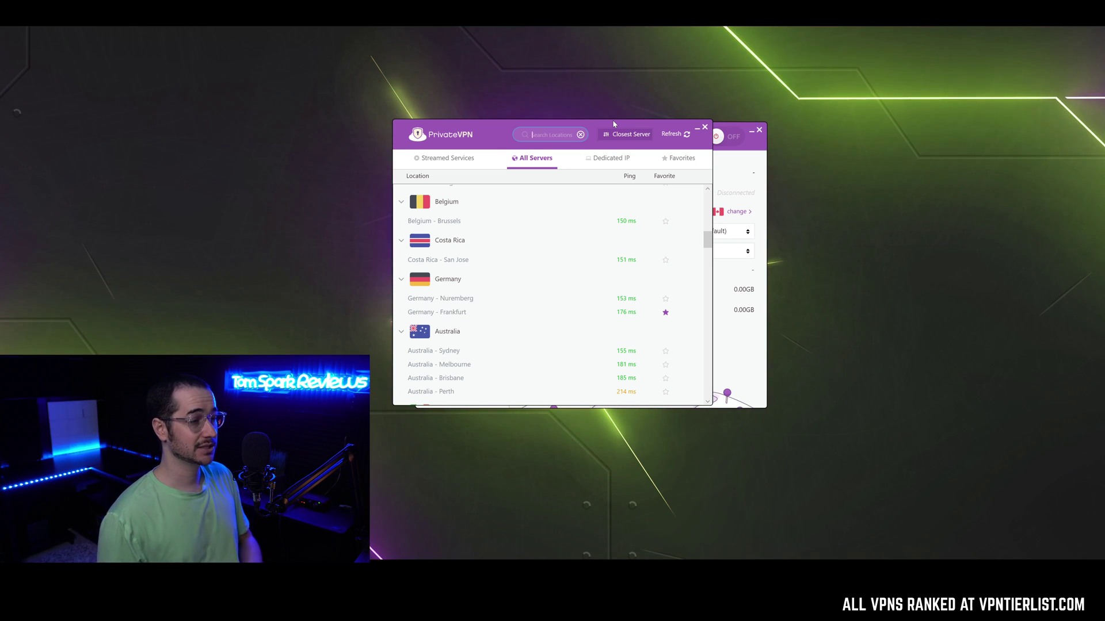
Close the server list window and browse the OpenVPN encryption ciphers without changing them.
left_click(704, 129)
left_click(703, 254)
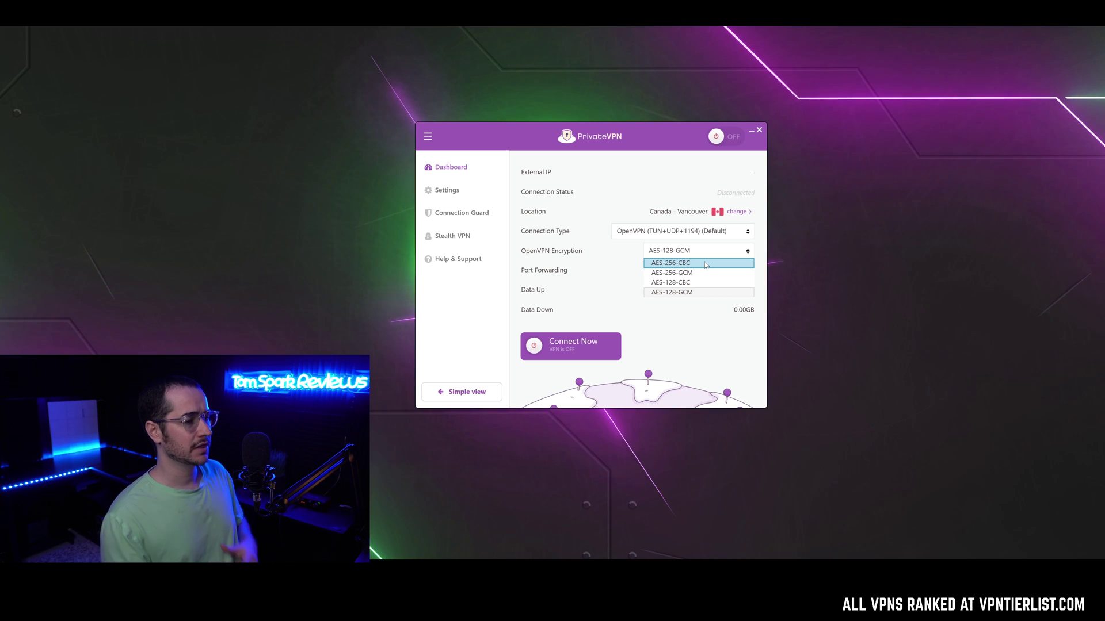
left_click(701, 334)
left_click(711, 253)
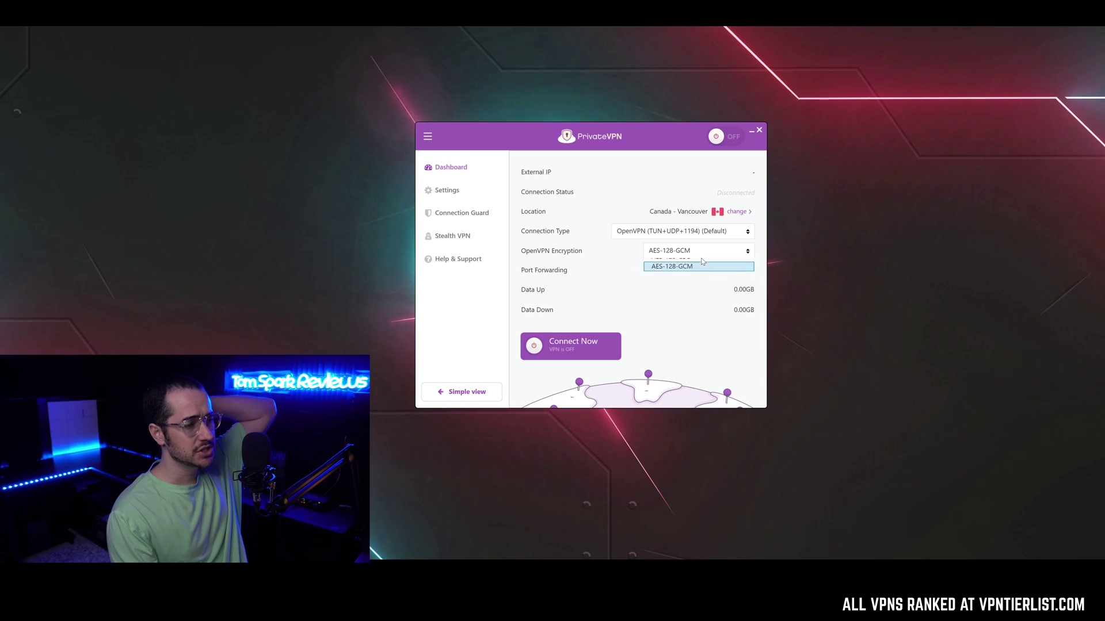
left_click(716, 254)
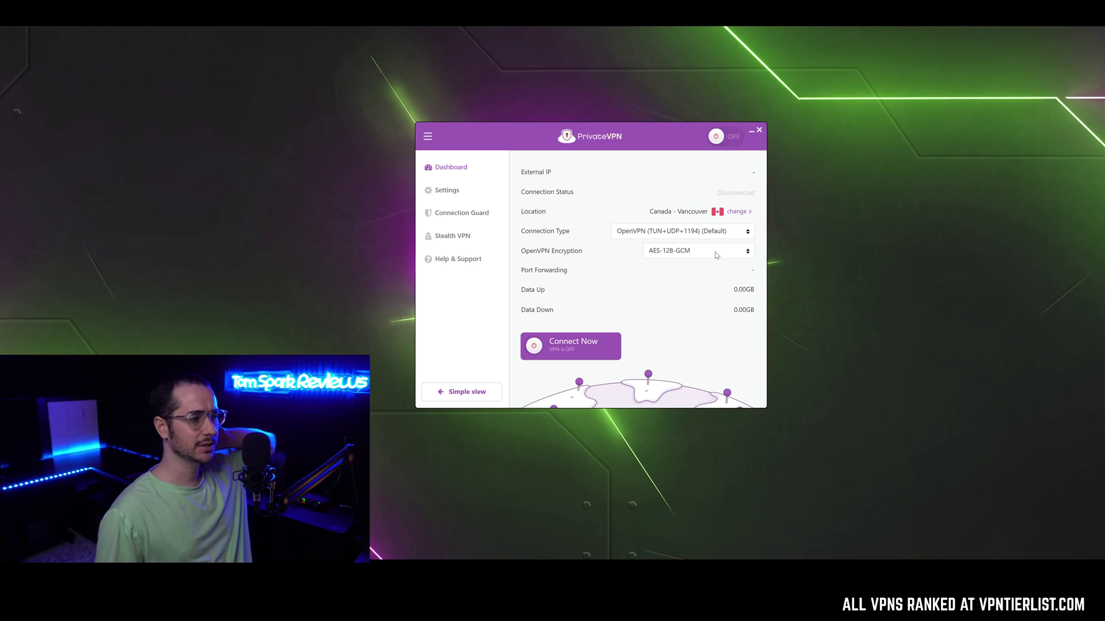
Choose AES-256-CBC as the OpenVPN encryption cipher.
left_click(716, 255)
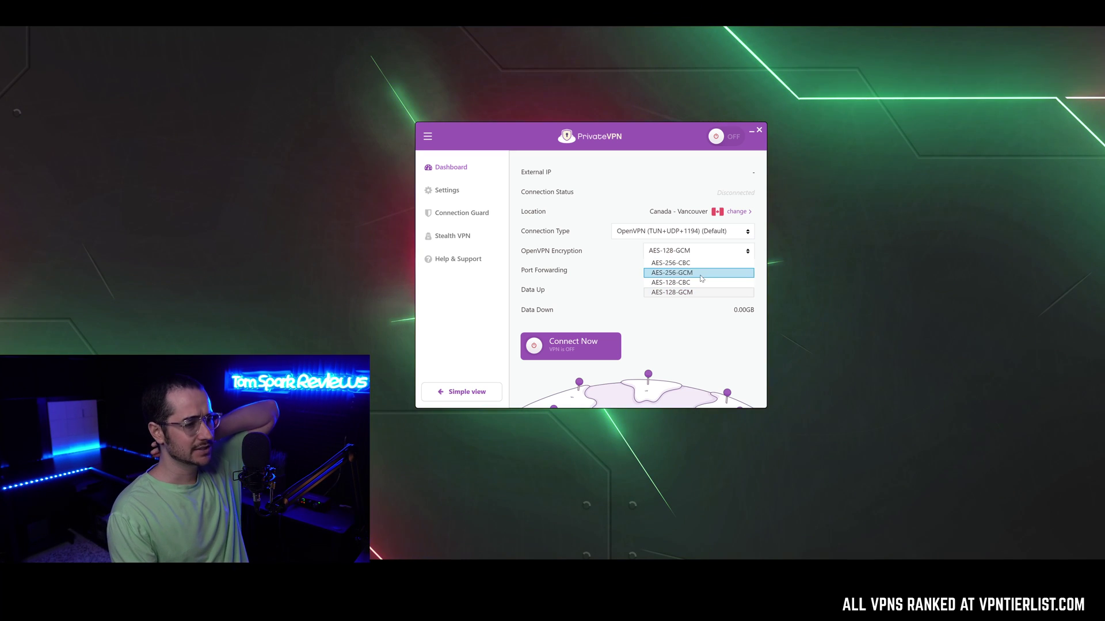
left_click(703, 263)
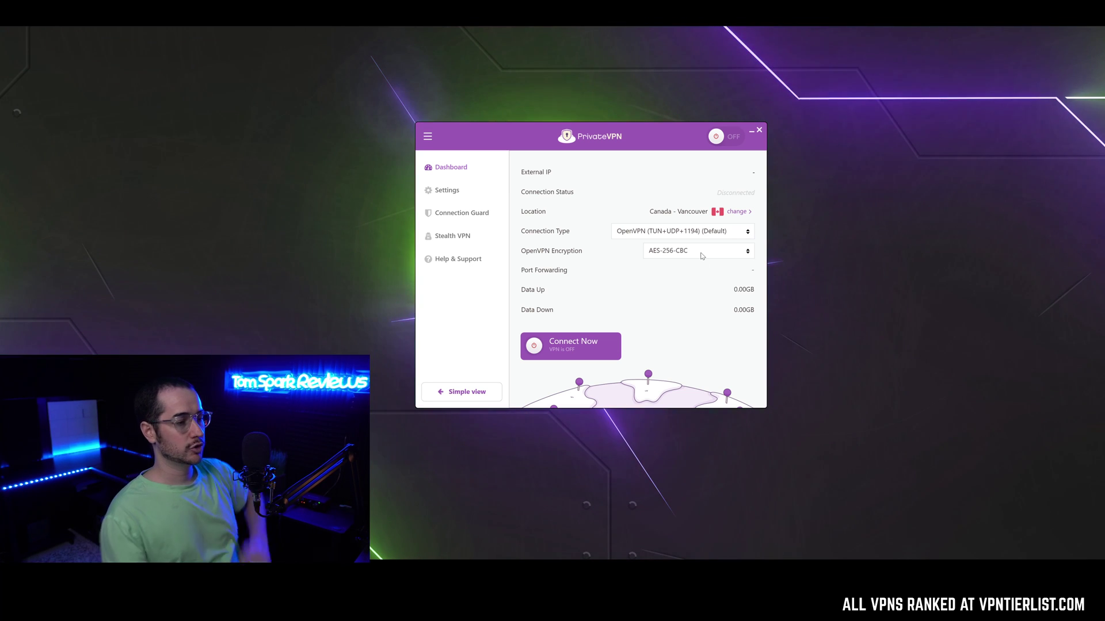
left_click(702, 255)
Switch the OpenVPN Encryption back to AES-128-GCM.
left_click(691, 293)
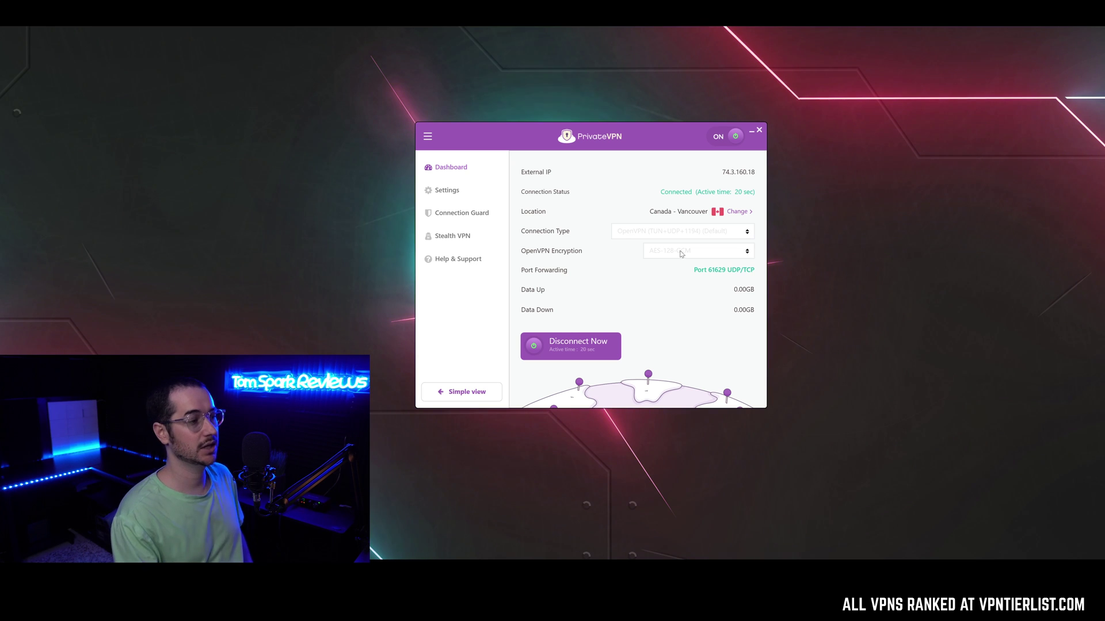
Go to Settings in the left sidebar to view startup, notification and language options.
left_click(466, 192)
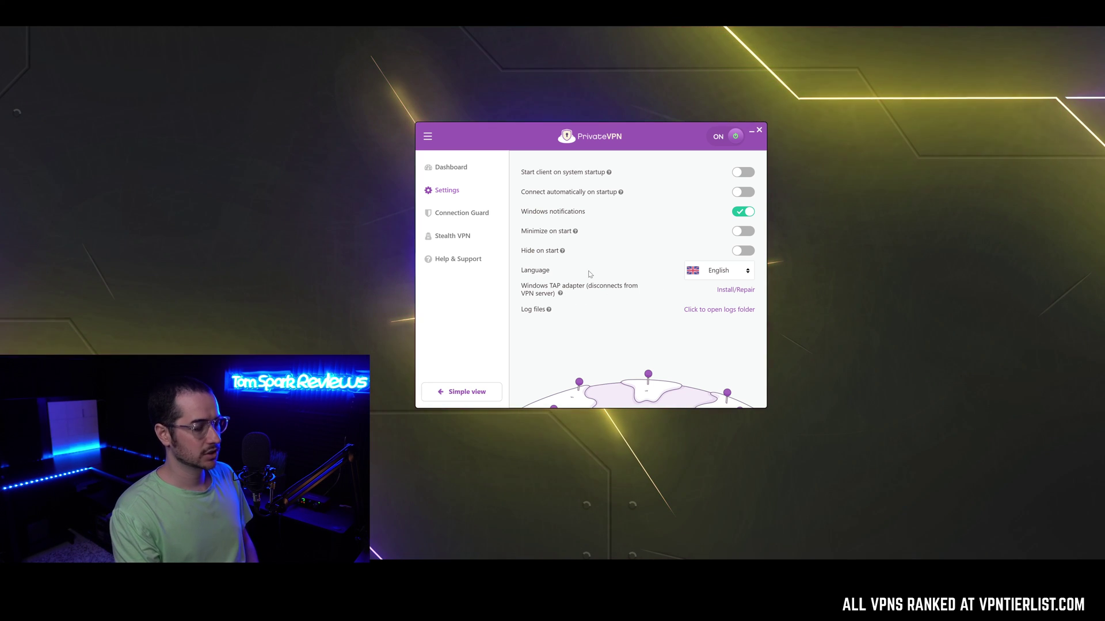
View Connection Guard and read the Kill Switch and Application Guard help tips.
left_click(485, 214)
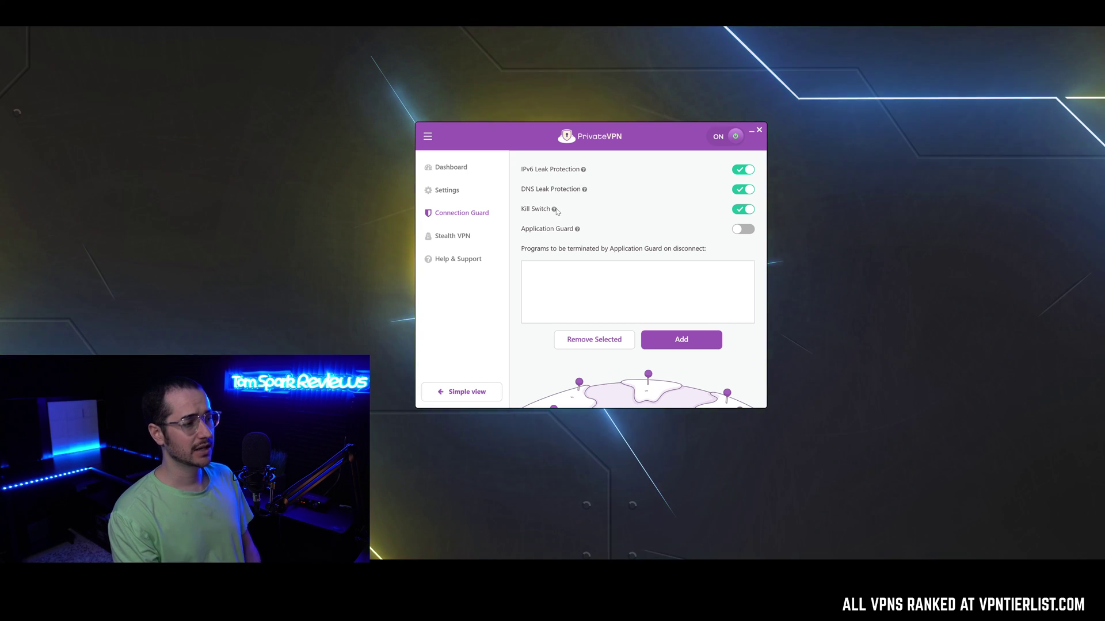
mouse_move(552, 210)
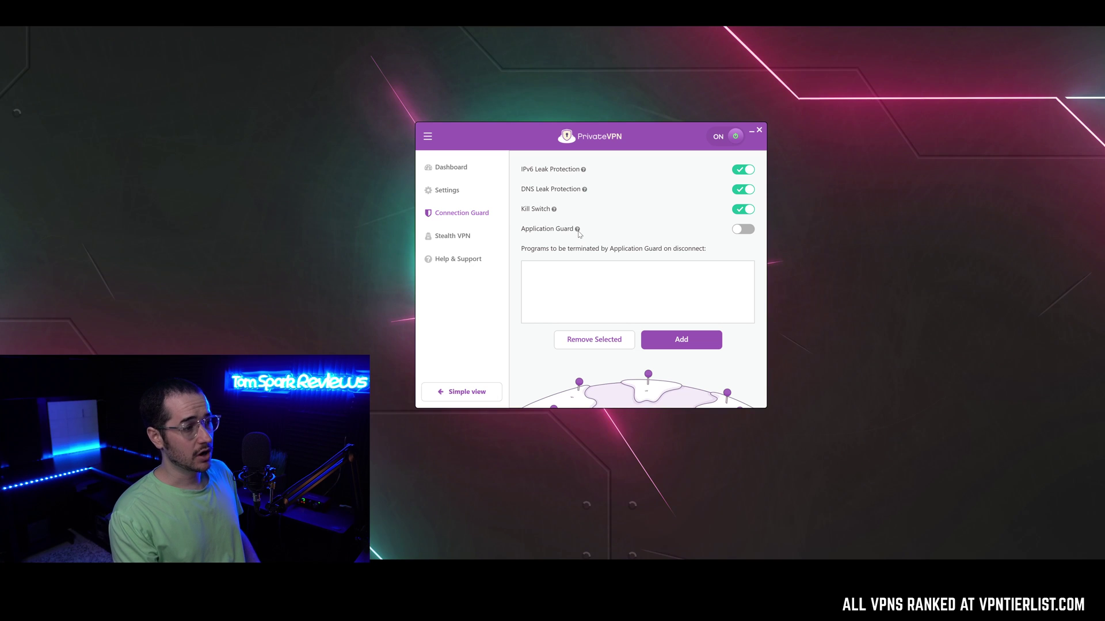
mouse_move(578, 230)
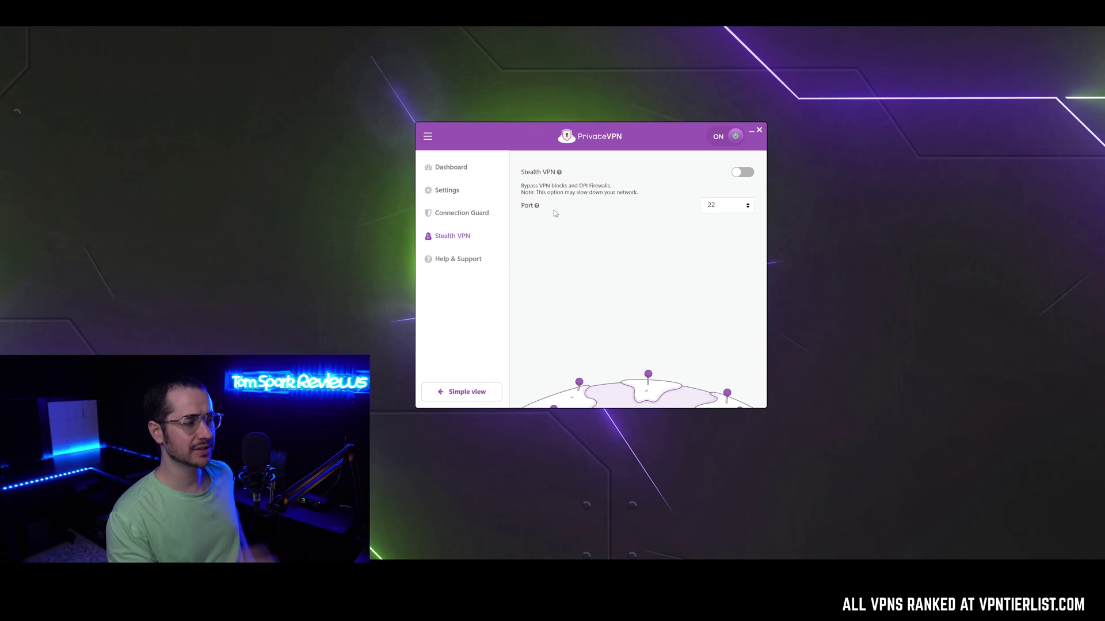
Keep the Stealth VPN port at 22 and toggle Stealth VPN on, then back off.
left_click(736, 205)
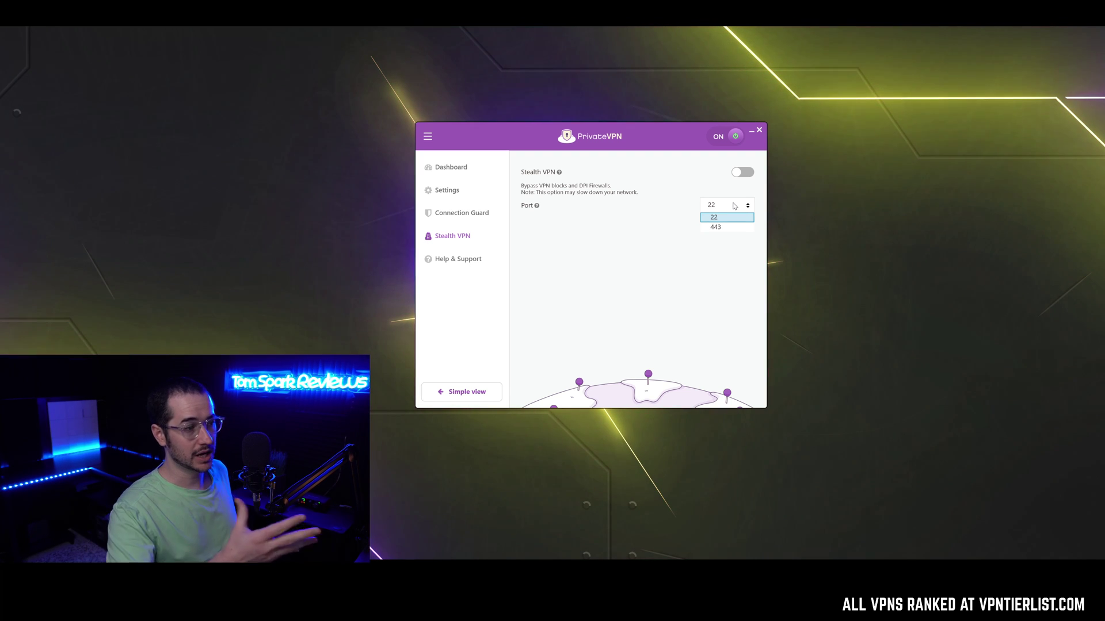
left_click(620, 173)
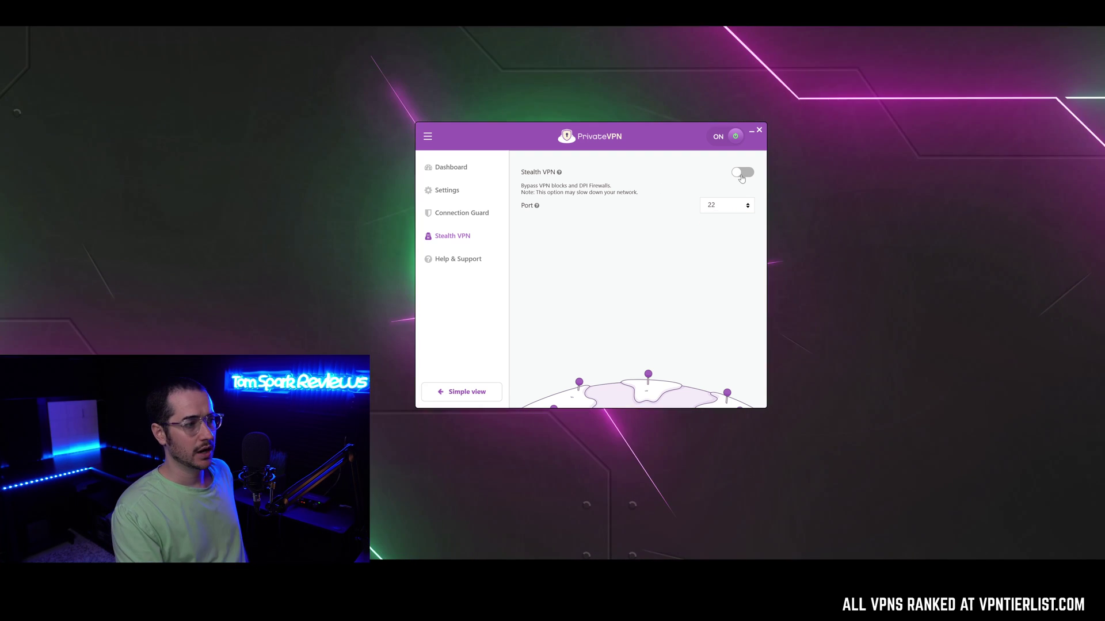
left_click(742, 174)
left_click(735, 174)
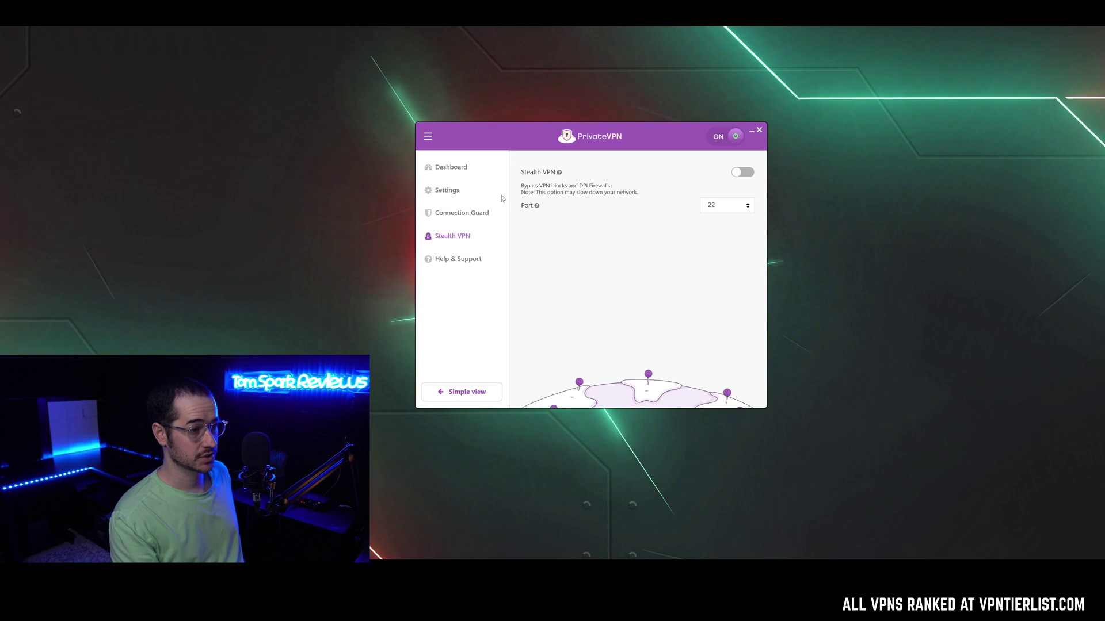
Switch to Simple view, shift the window right, then settle on Advanced View nudged slightly left.
left_click(482, 392)
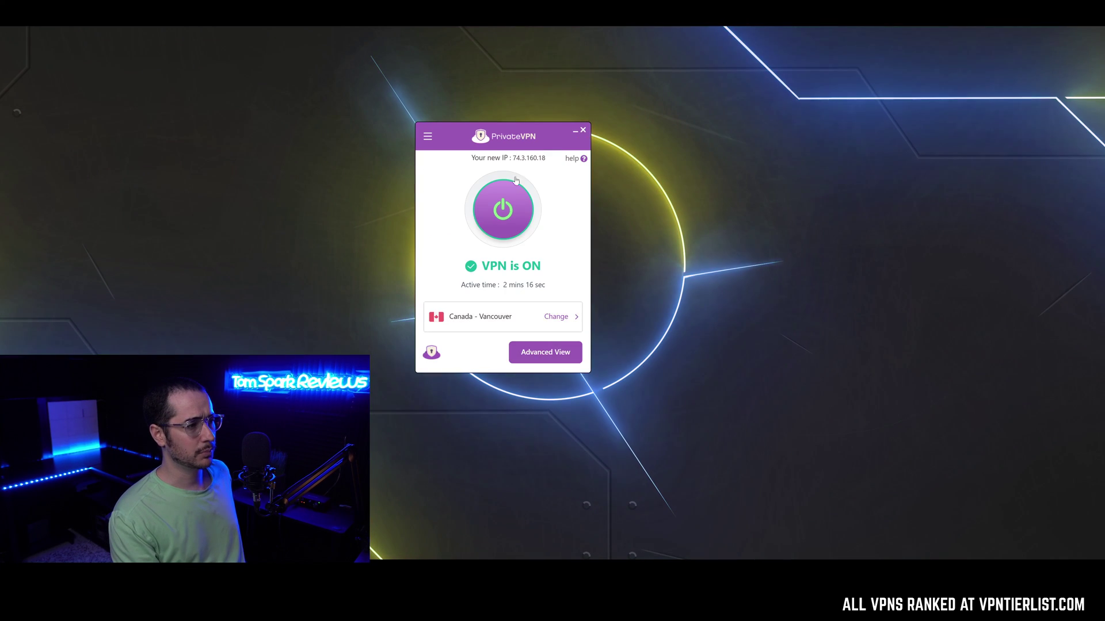
left_click_drag(515, 133, 590, 125)
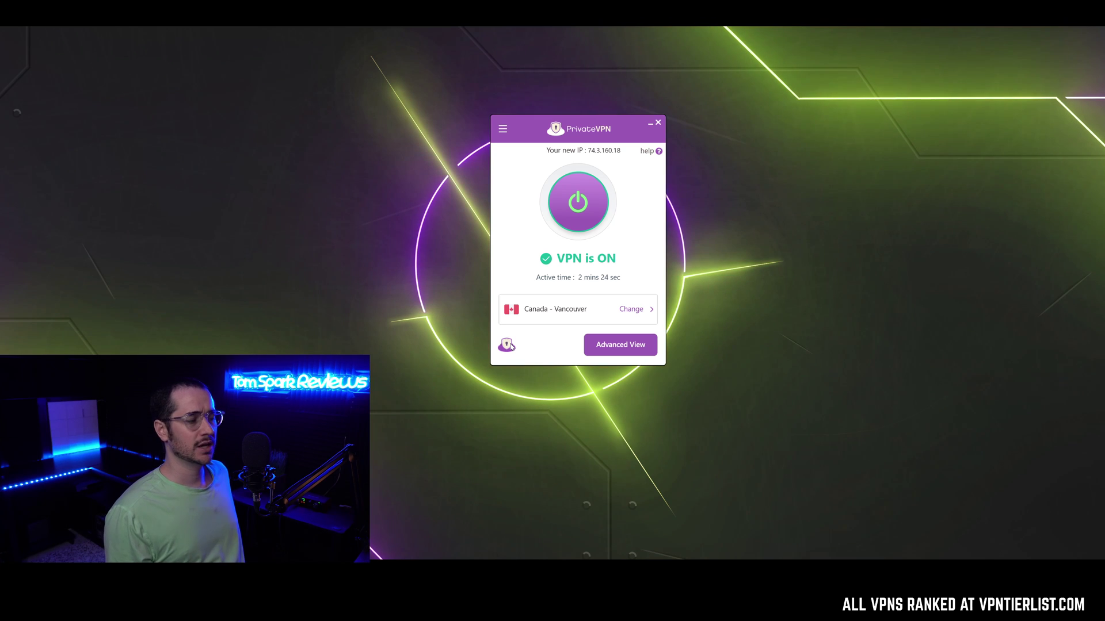
left_click(622, 344)
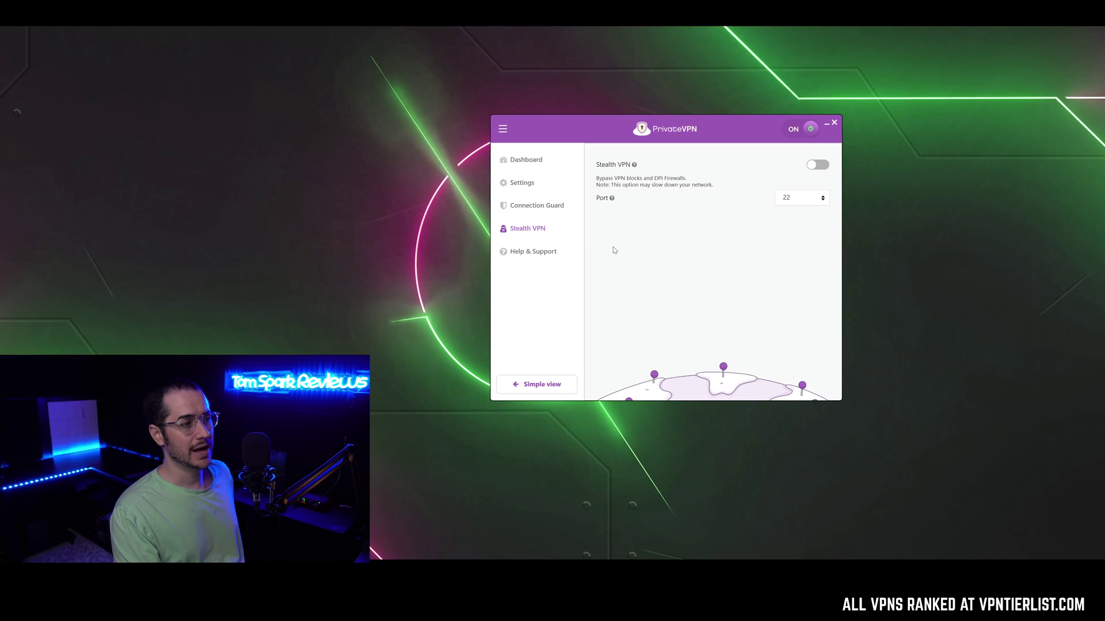
left_click(541, 384)
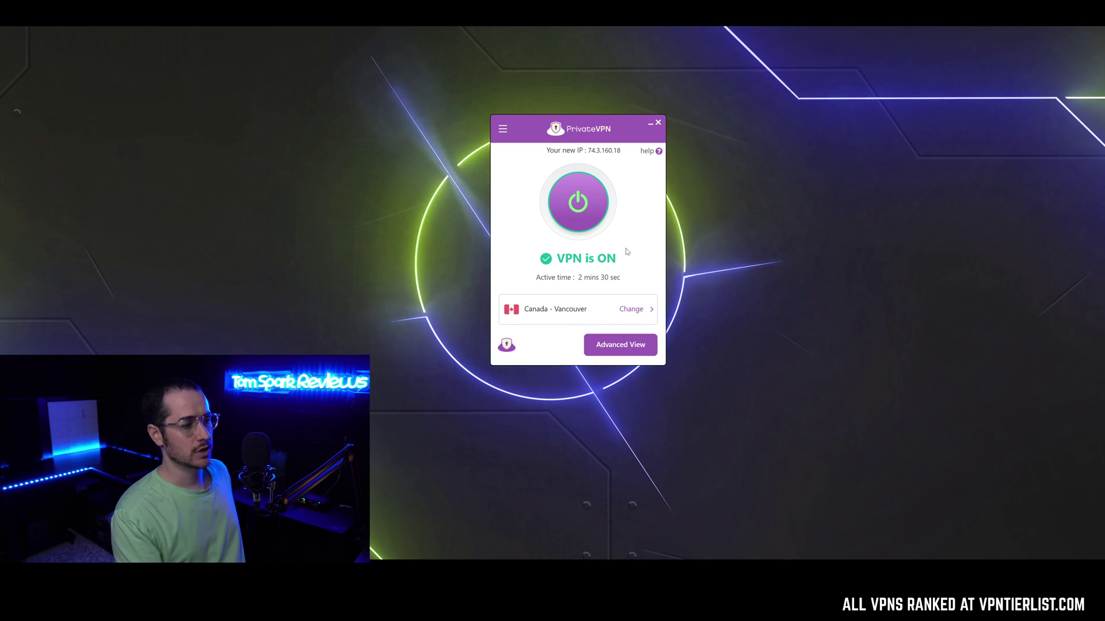
left_click(635, 351)
left_click_drag(663, 127, 621, 119)
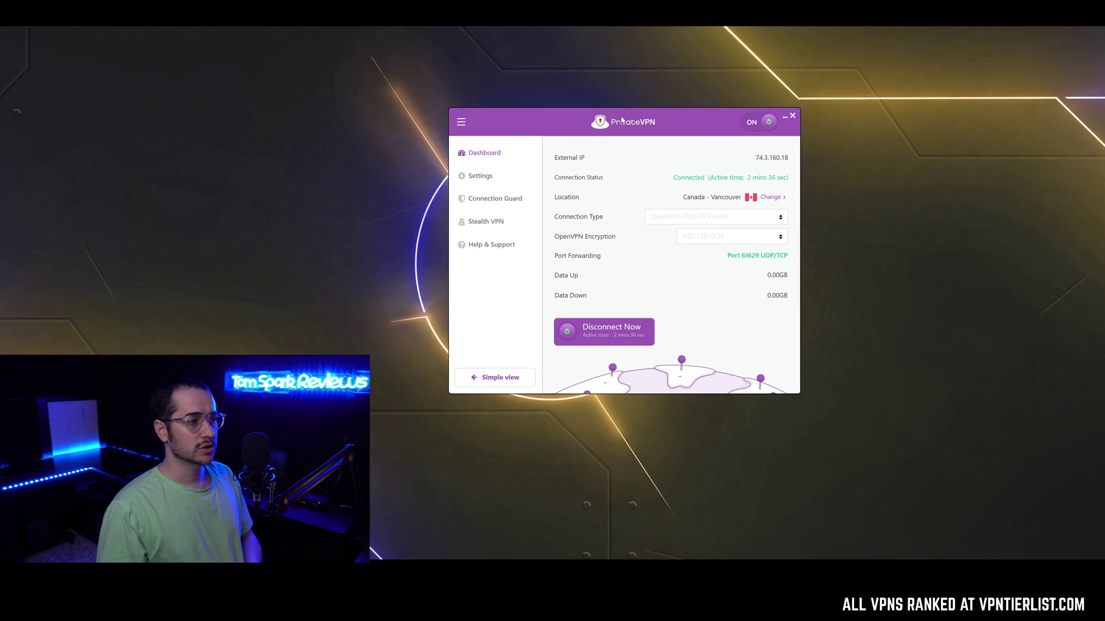
left_click(511, 202)
left_click(473, 226)
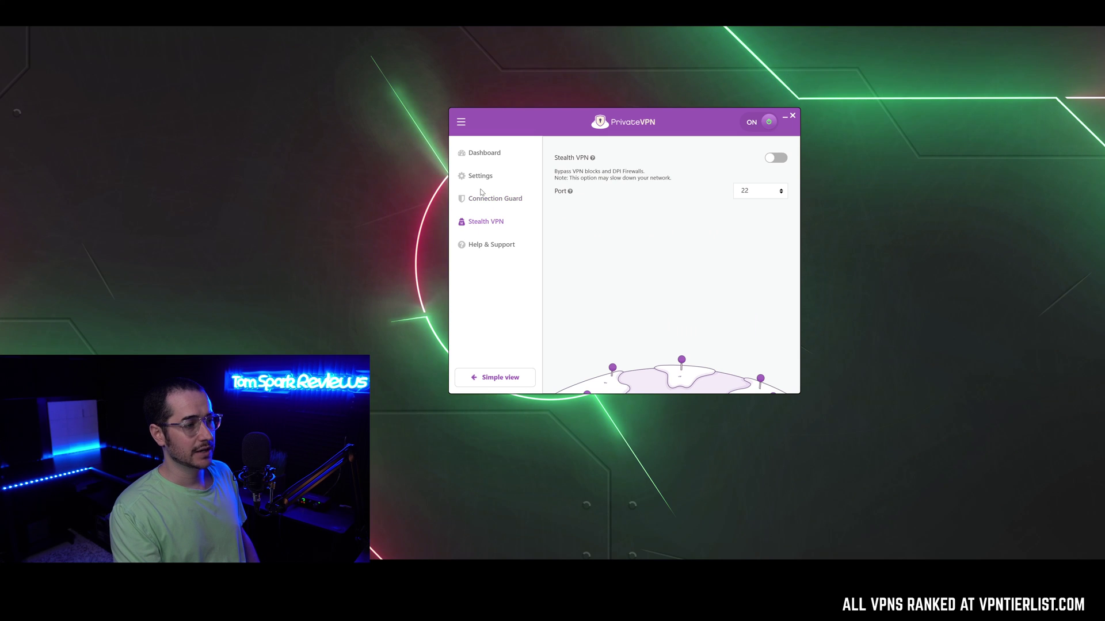
left_click(481, 176)
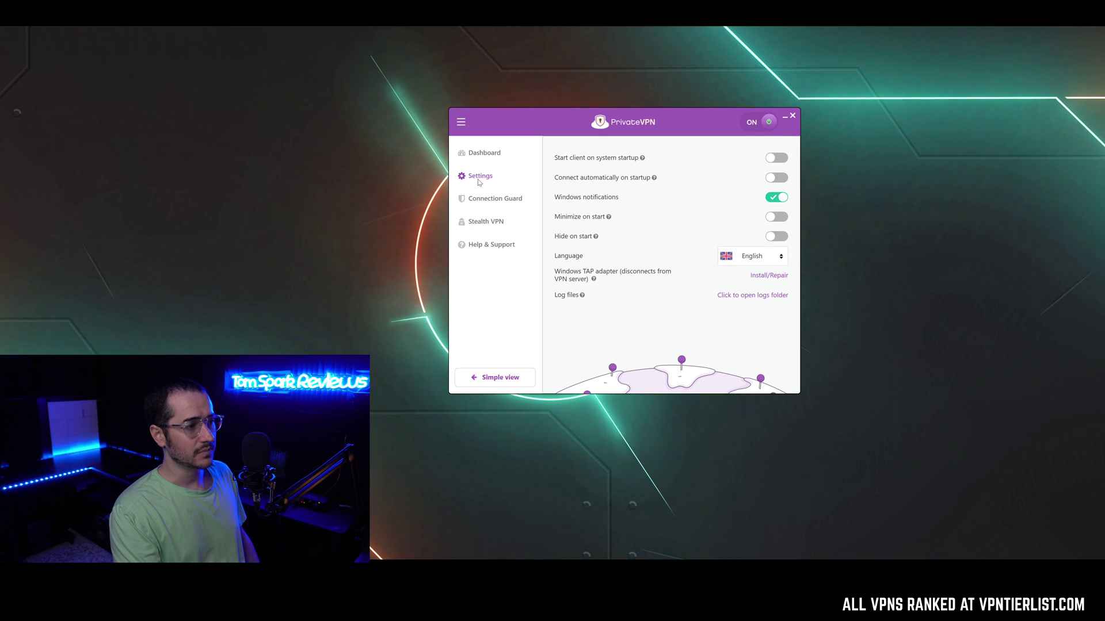
left_click(496, 154)
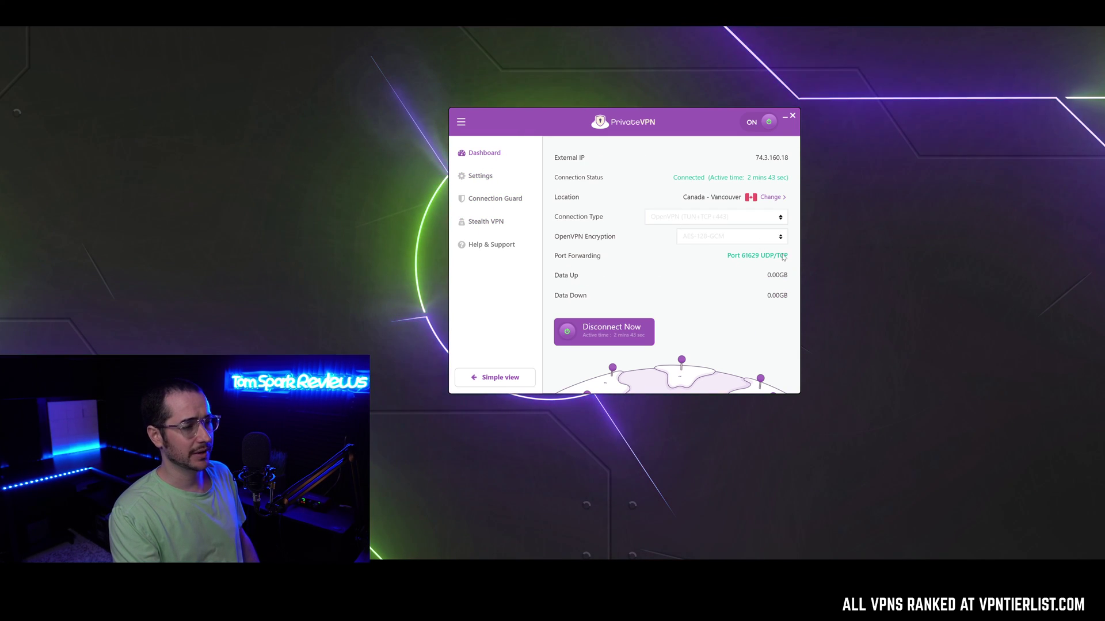